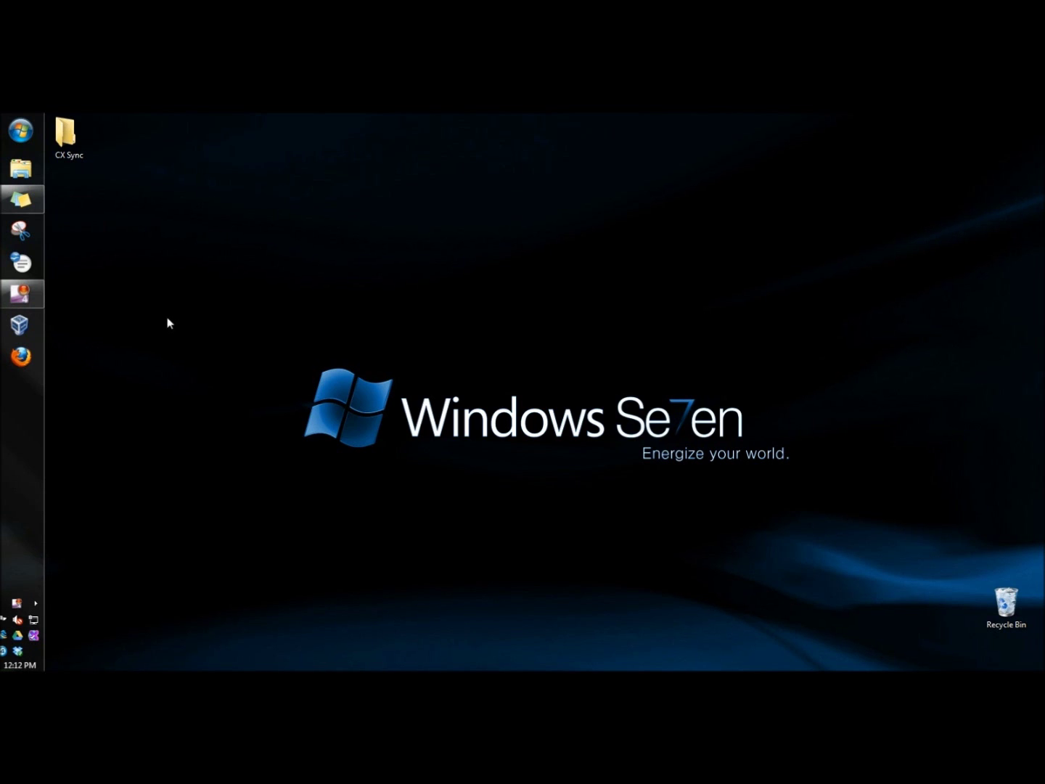
In Firefox, search Google for 'Rocketdock' and open the rocketdock.com download page.
left_click(21, 357)
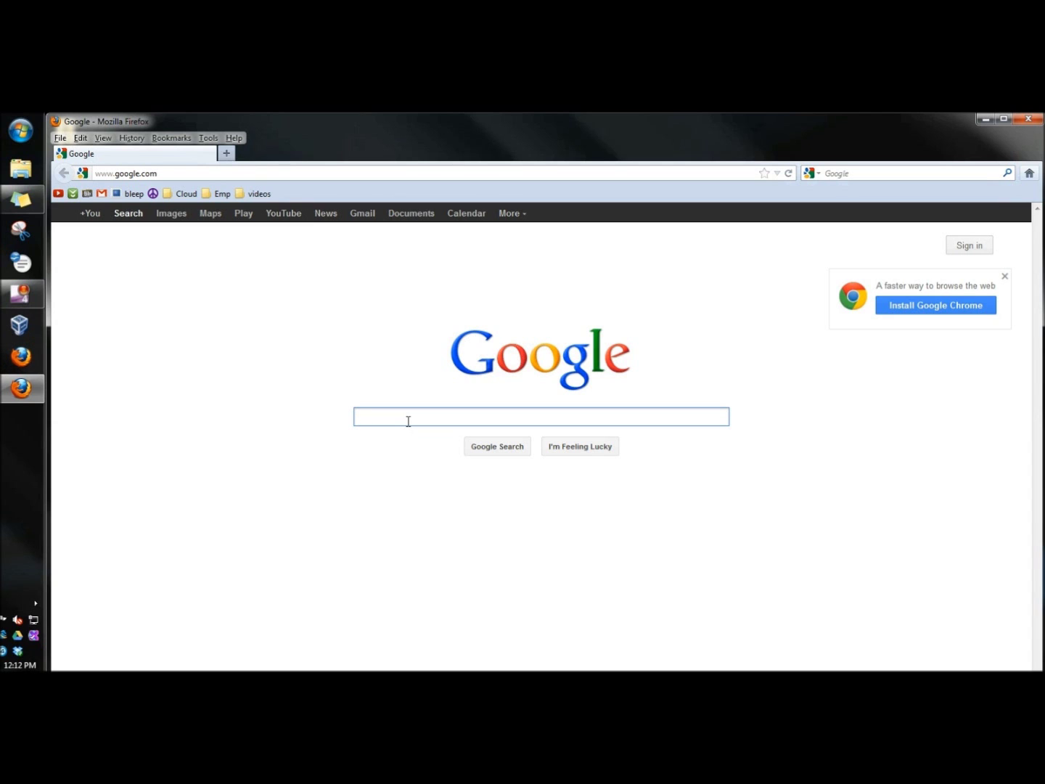
type("Rocketdock")
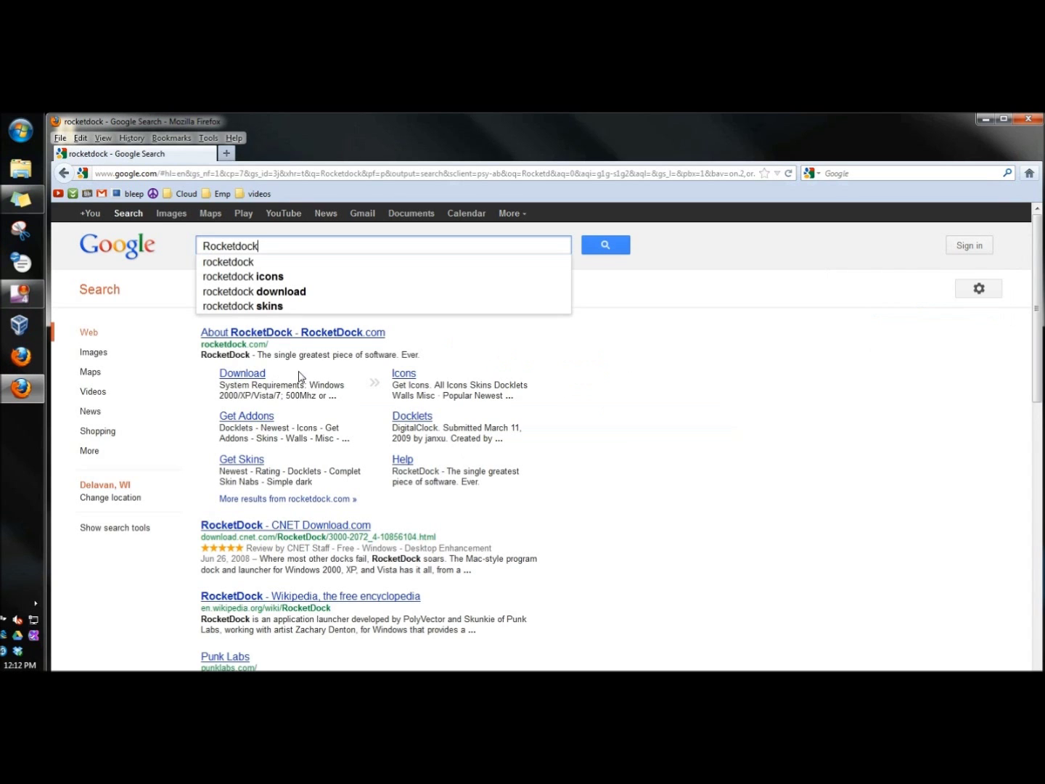
left_click(254, 376)
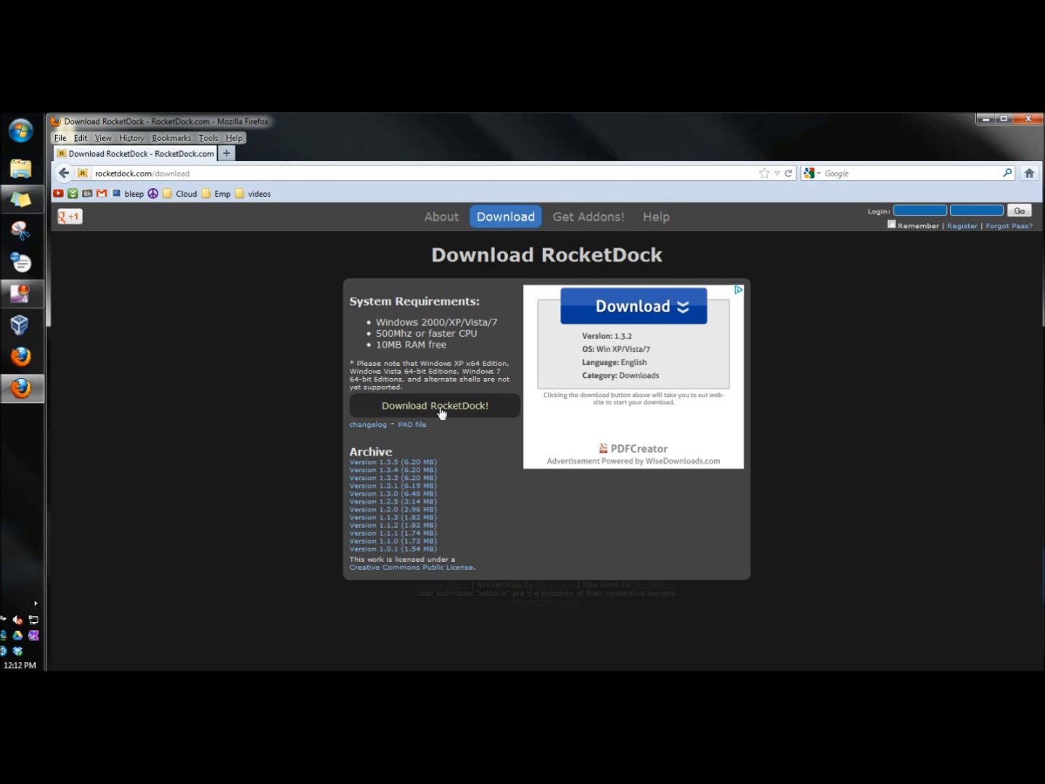
Save RocketDock-v1.3.5.exe, run it from Downloads, and confirm the setup language.
left_click(396, 408)
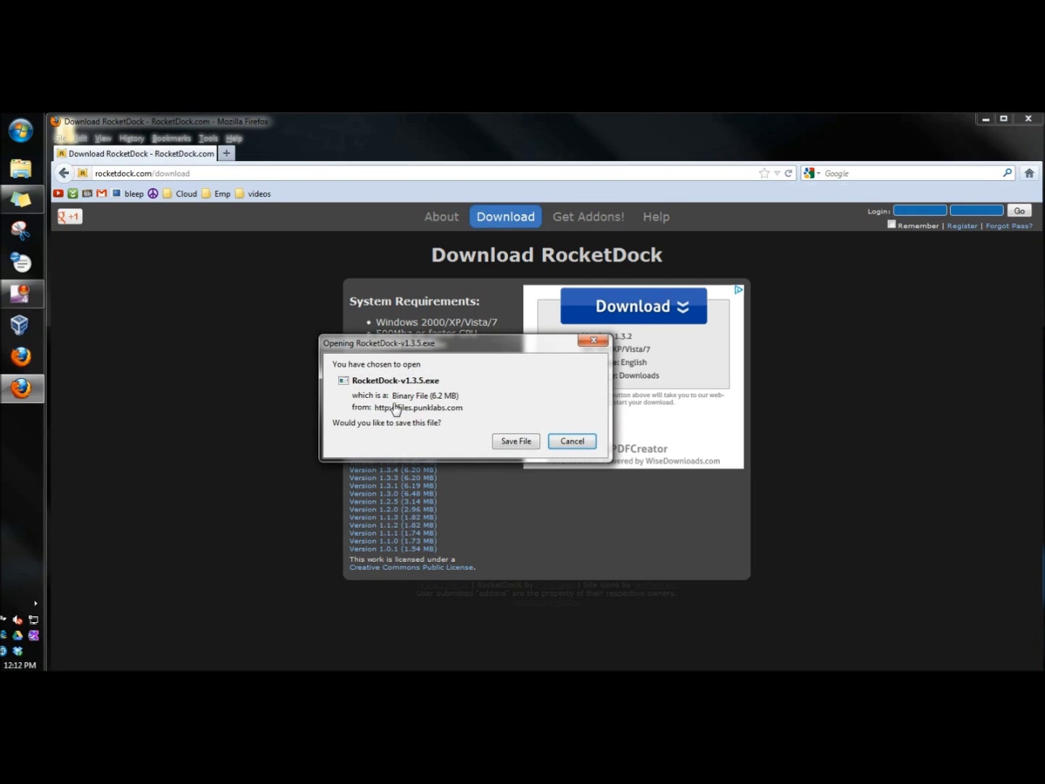
left_click(506, 440)
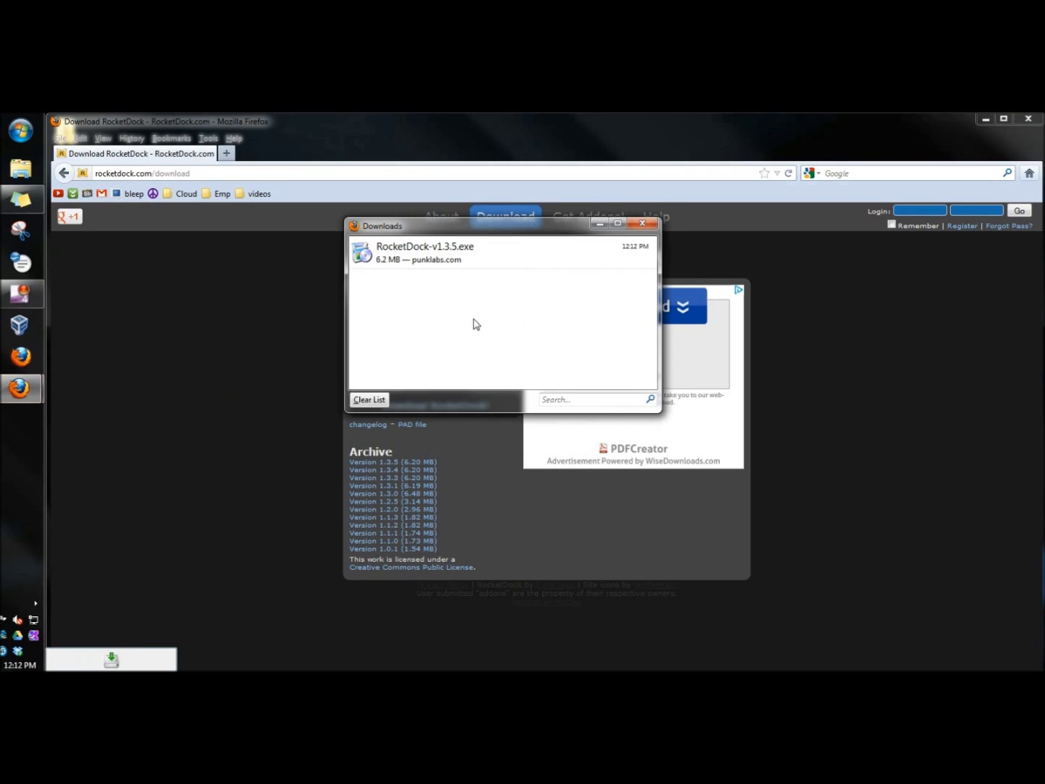
left_click(478, 254)
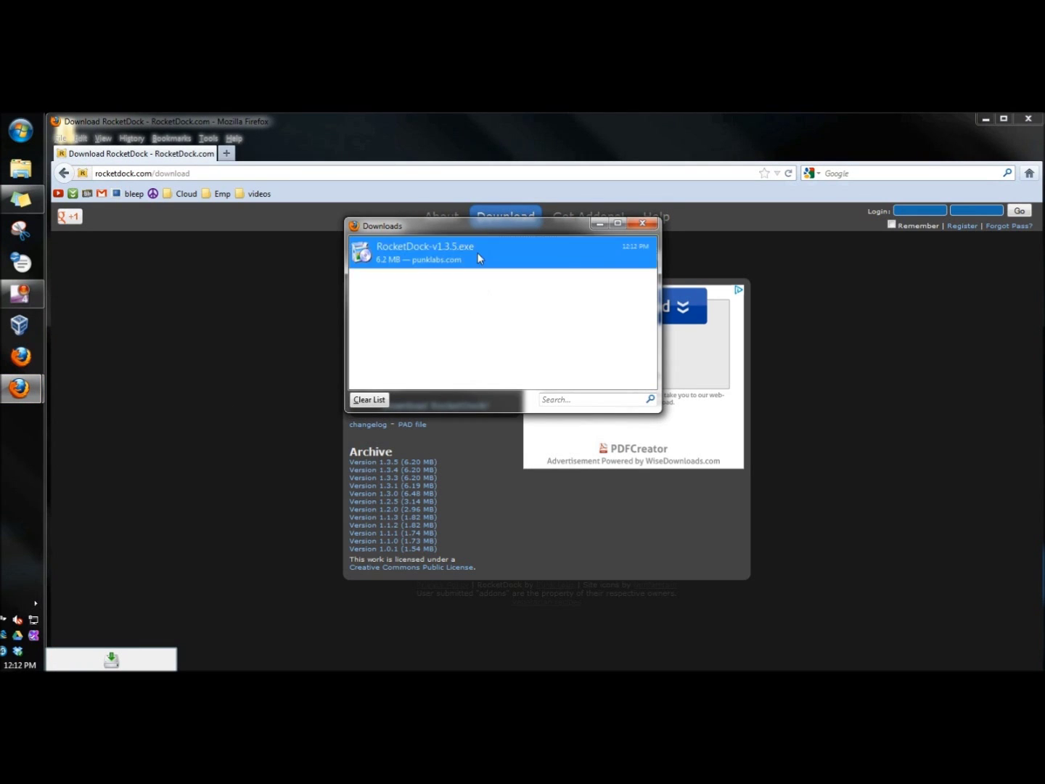
double_click(478, 254)
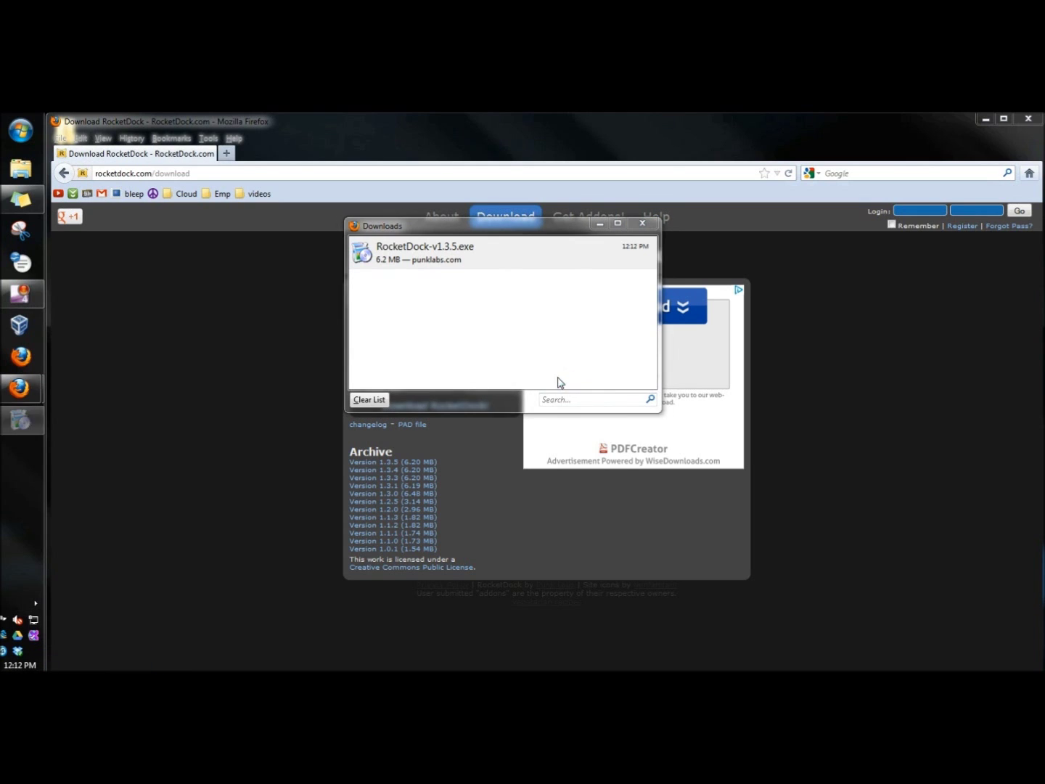
left_click(560, 443)
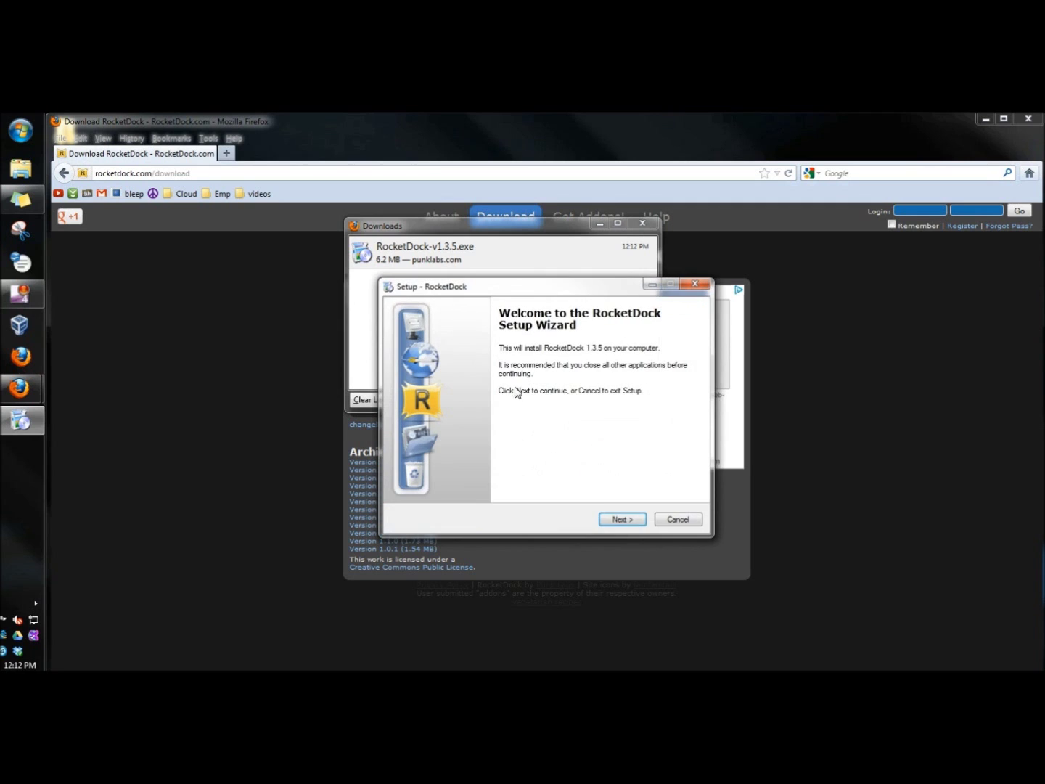
Install RocketDock to the default folder, accepting the licence and adding a desktop icon.
left_click(622, 520)
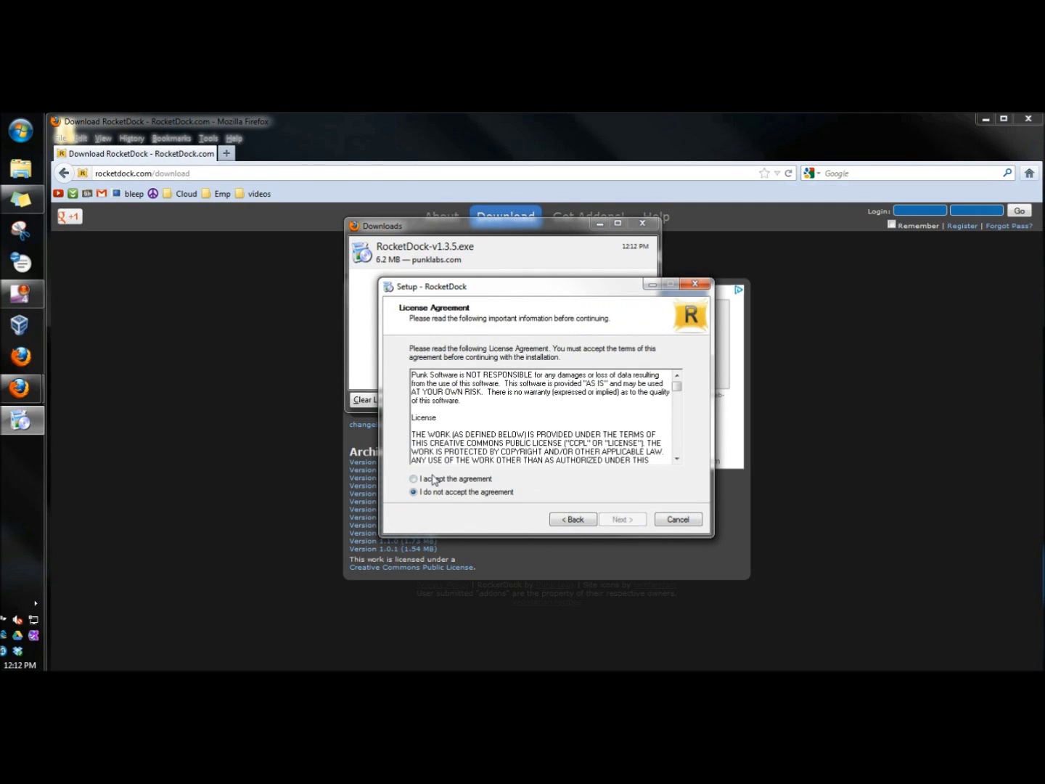
left_click(436, 480)
left_click(626, 520)
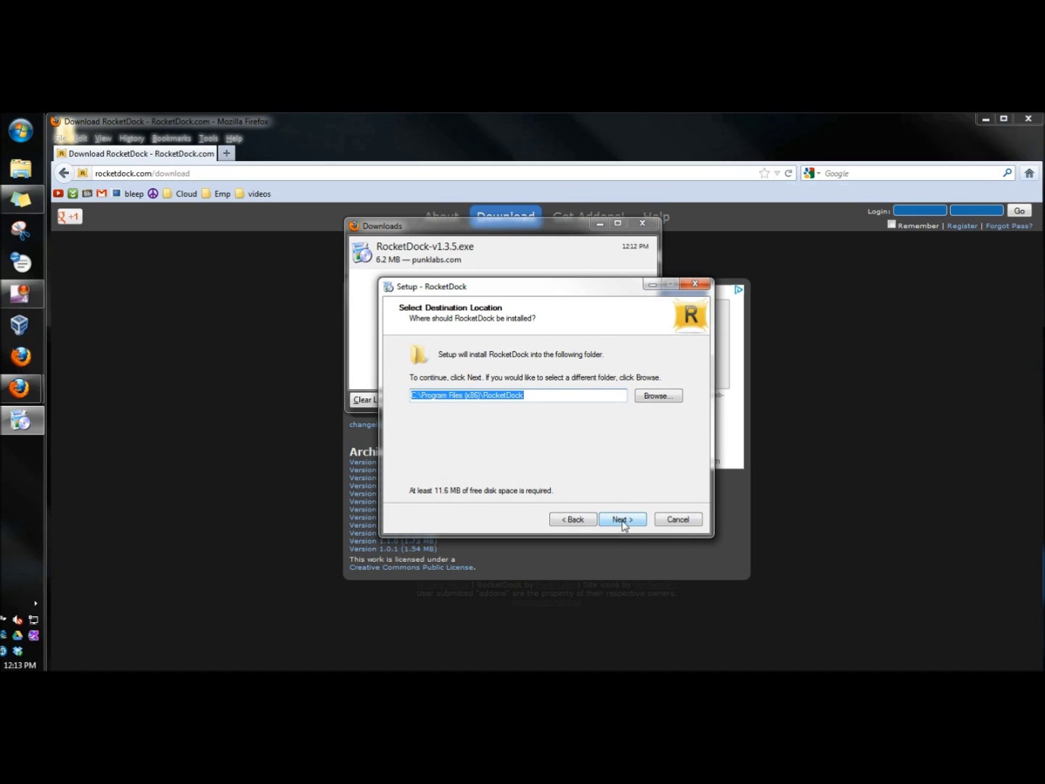
left_click(622, 521)
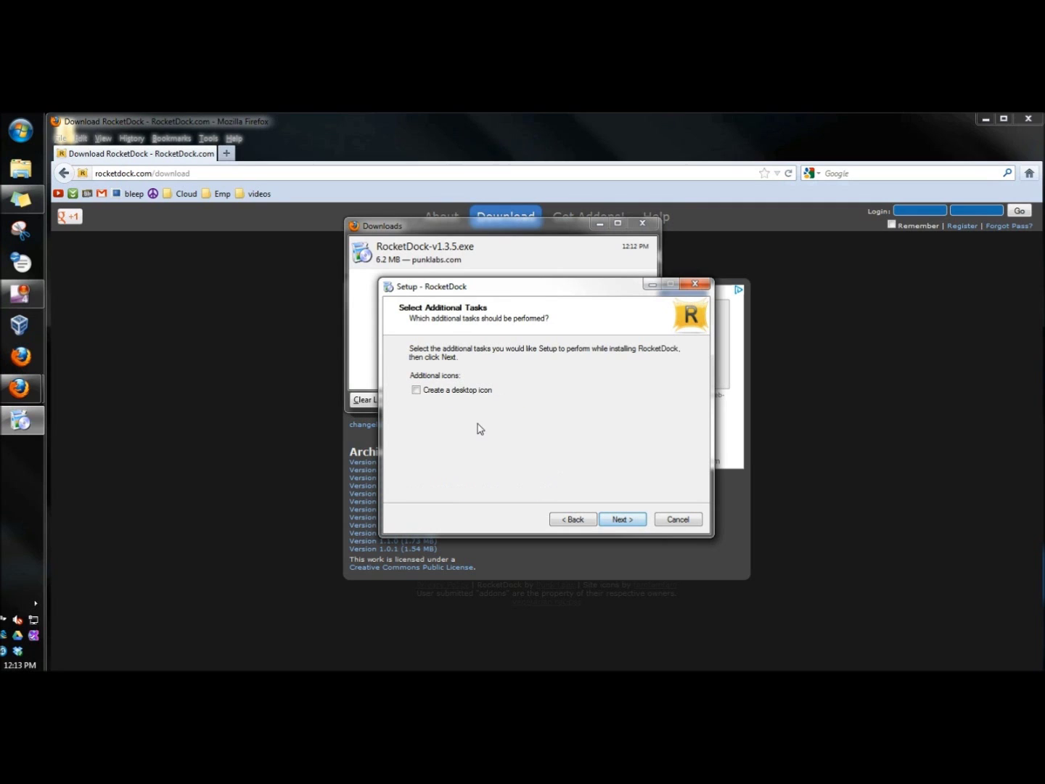
left_click(419, 392)
left_click(628, 524)
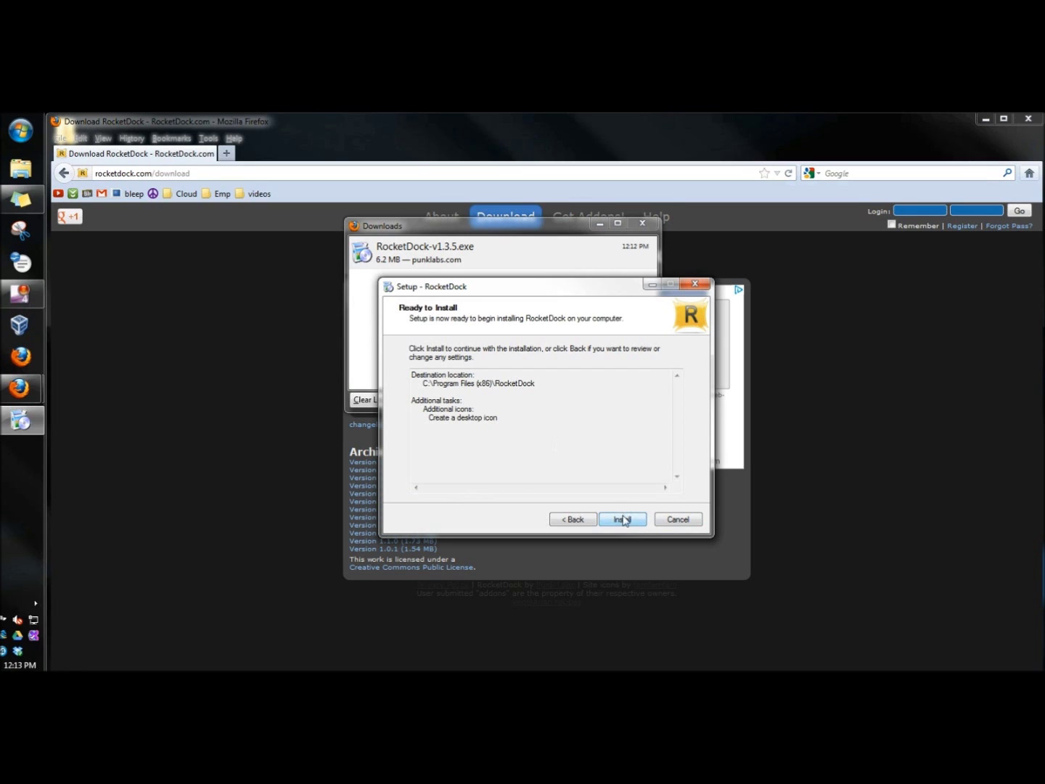
left_click(622, 520)
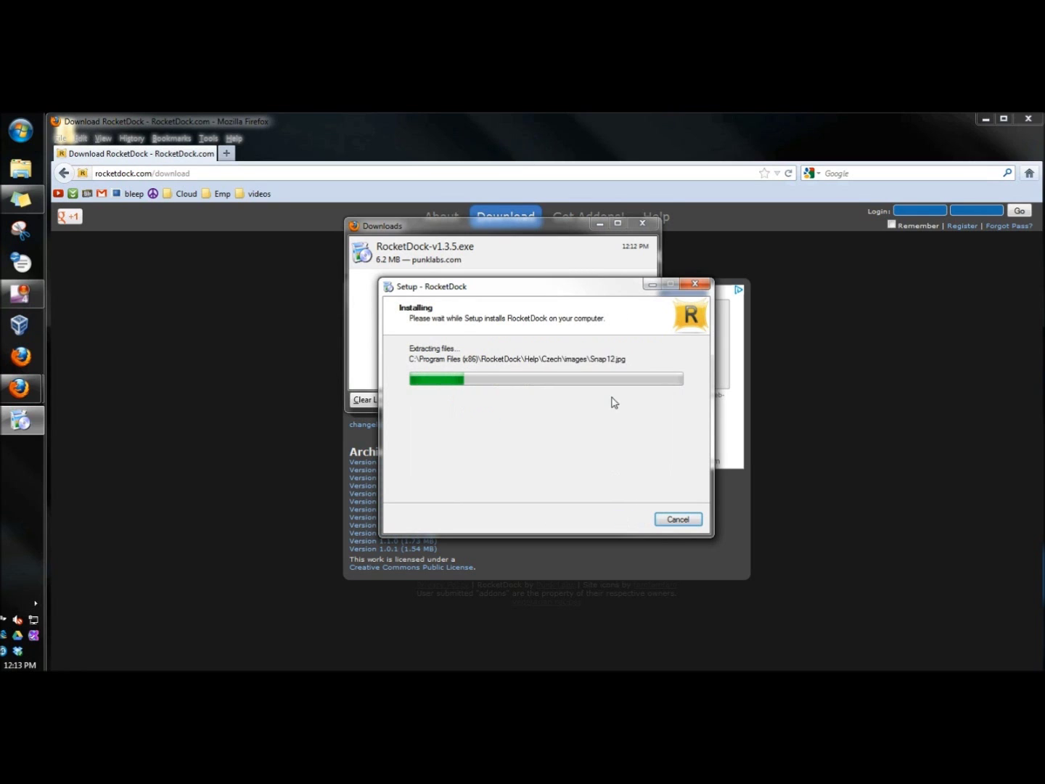
Close the Firefox Downloads list, minimize Firefox, and close the finished setup wizard.
left_click(645, 226)
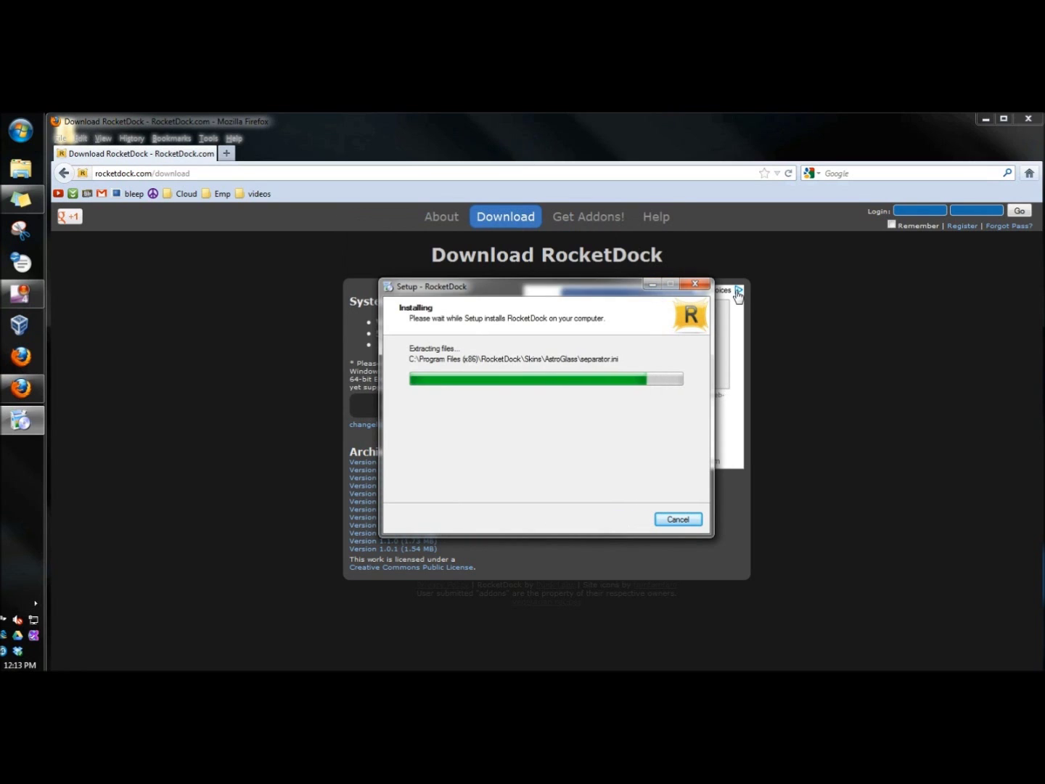
left_click(987, 119)
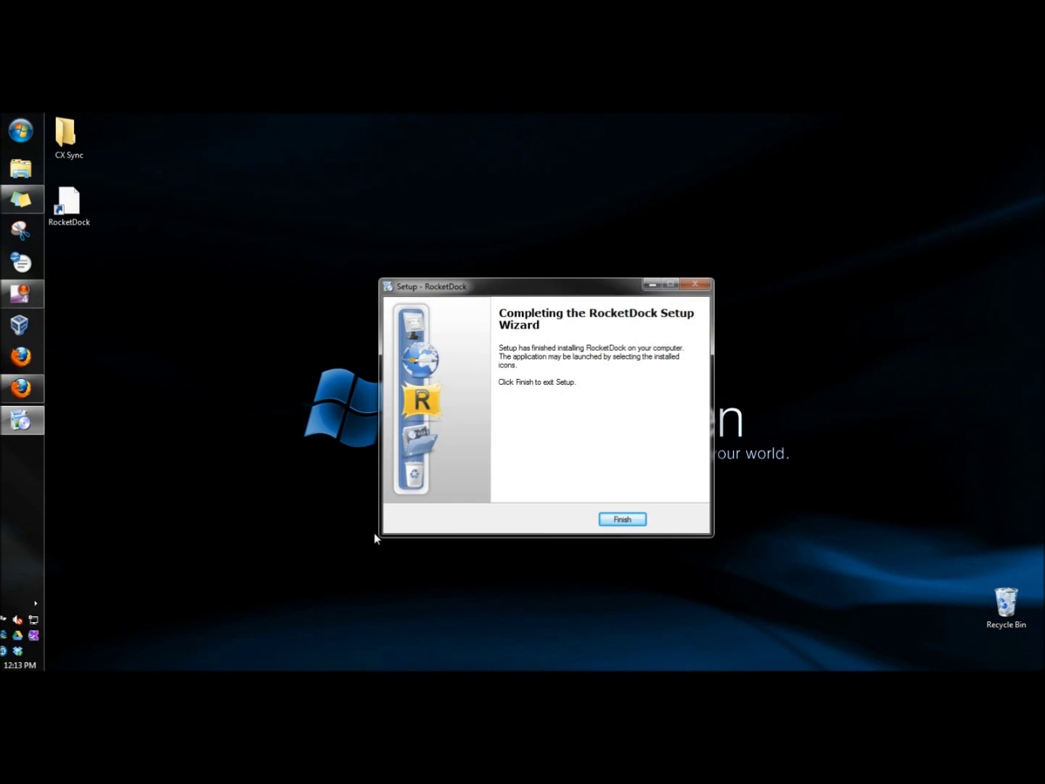
left_click(622, 519)
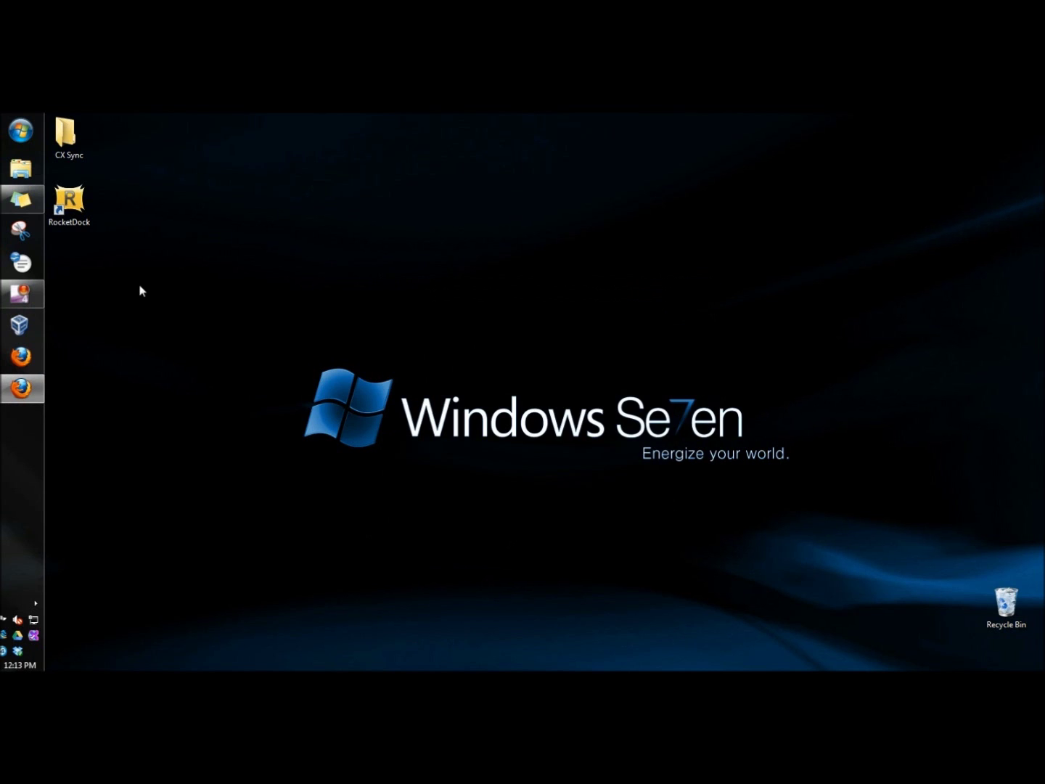
Start RocketDock from its desktop icon, then add and remove an Advanced SystemCare 5 shortcut.
double_click(71, 207)
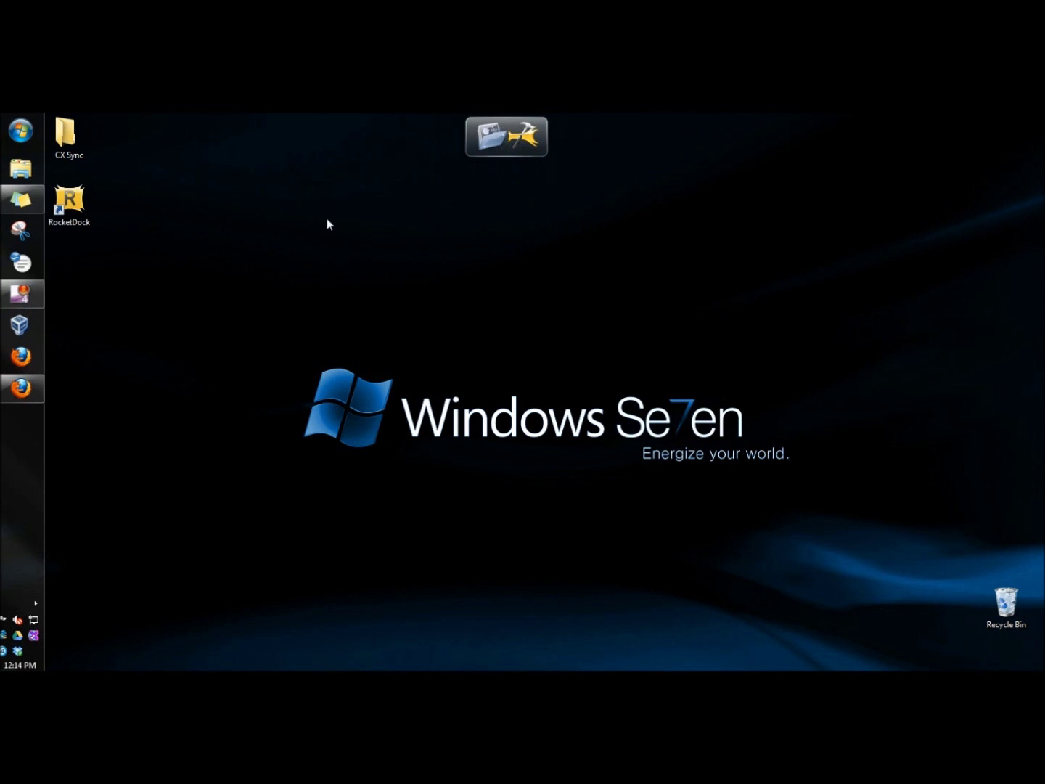
left_click(23, 133)
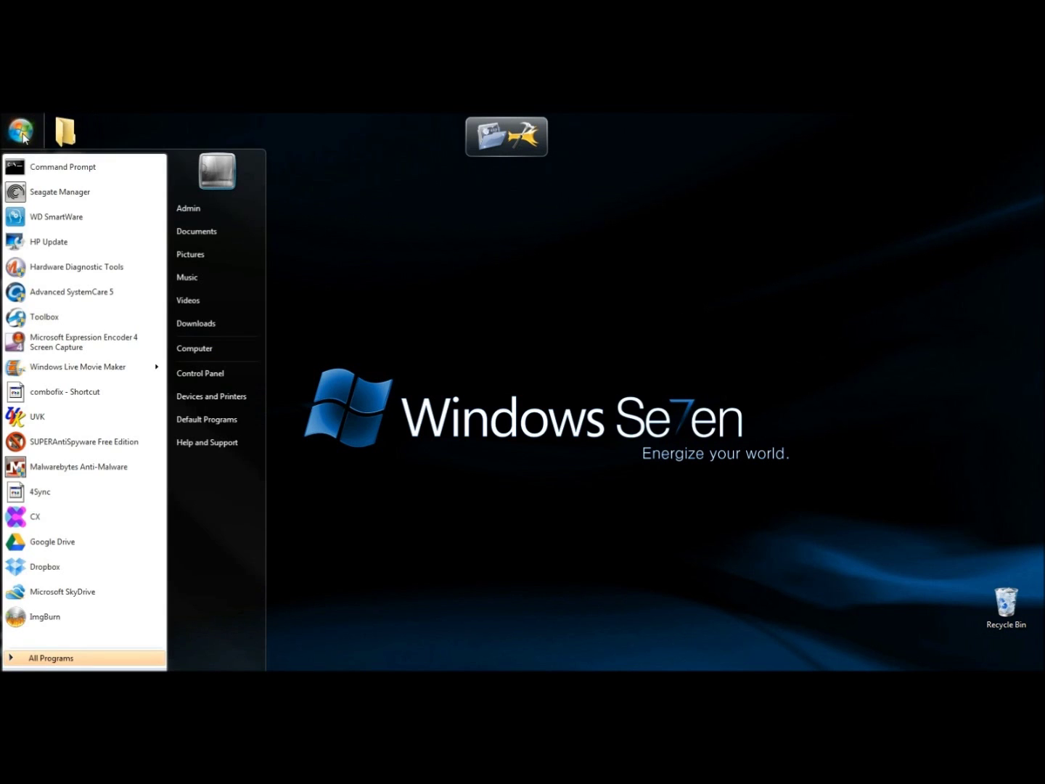
left_click_drag(32, 294, 504, 140)
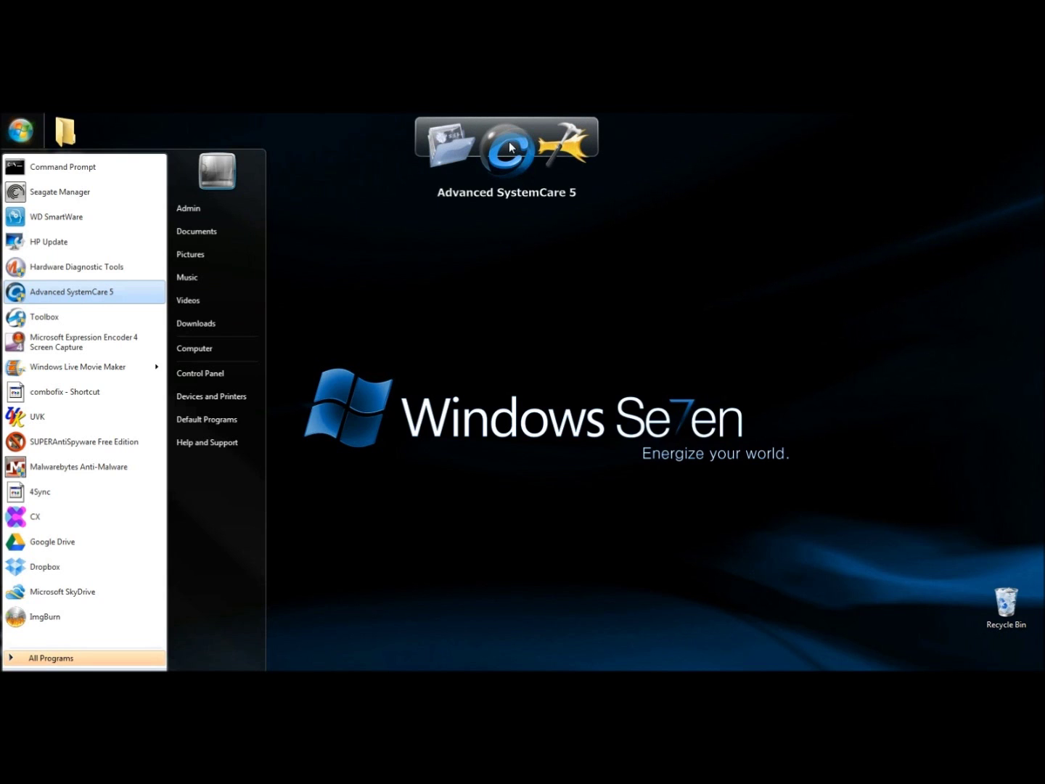
left_click_drag(509, 142, 490, 234)
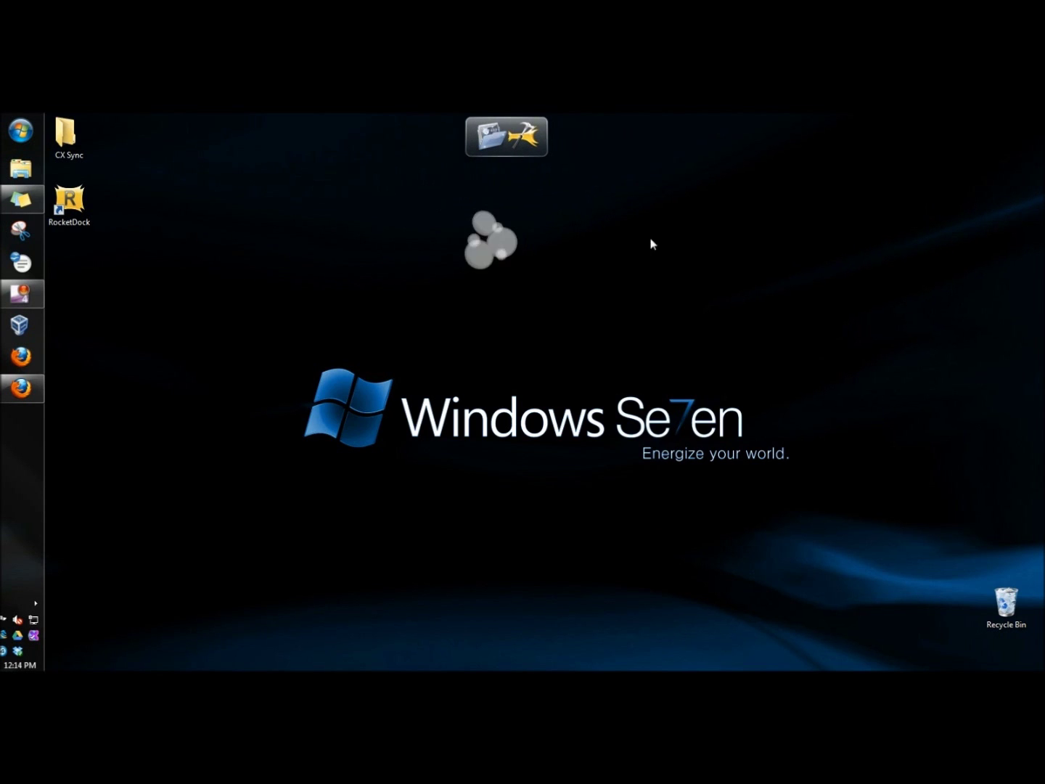
Open the Dock Settings from the hammer icon and enable Run at Startup.
left_click(525, 144)
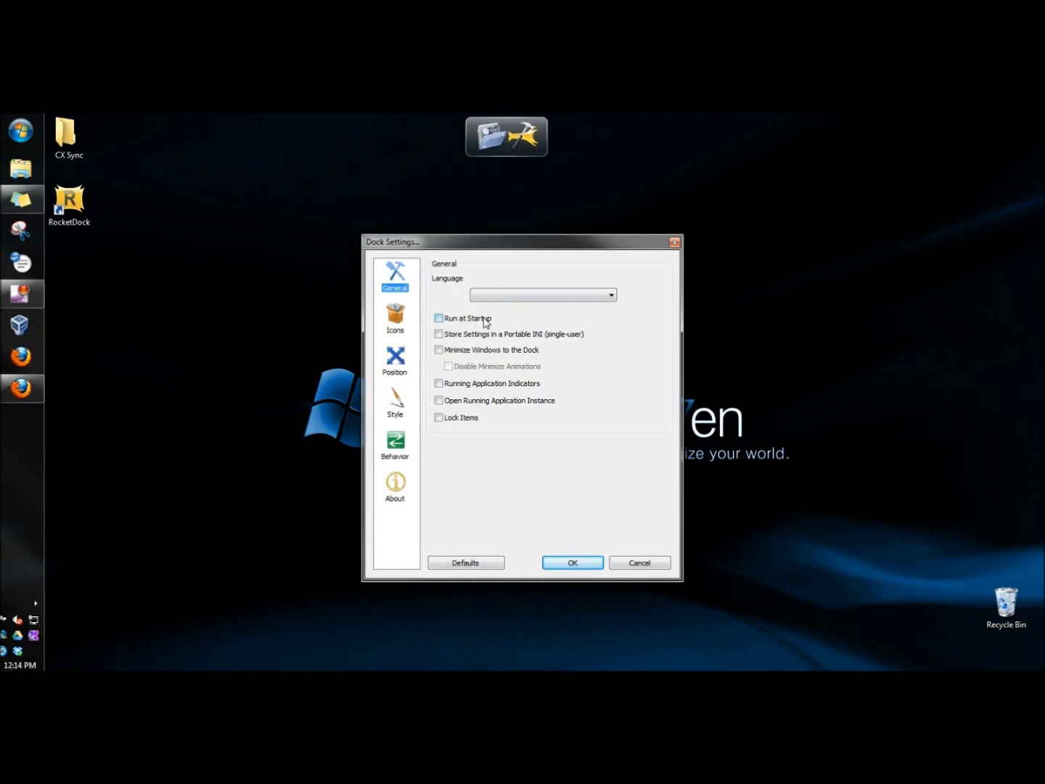
left_click(438, 319)
left_click(393, 323)
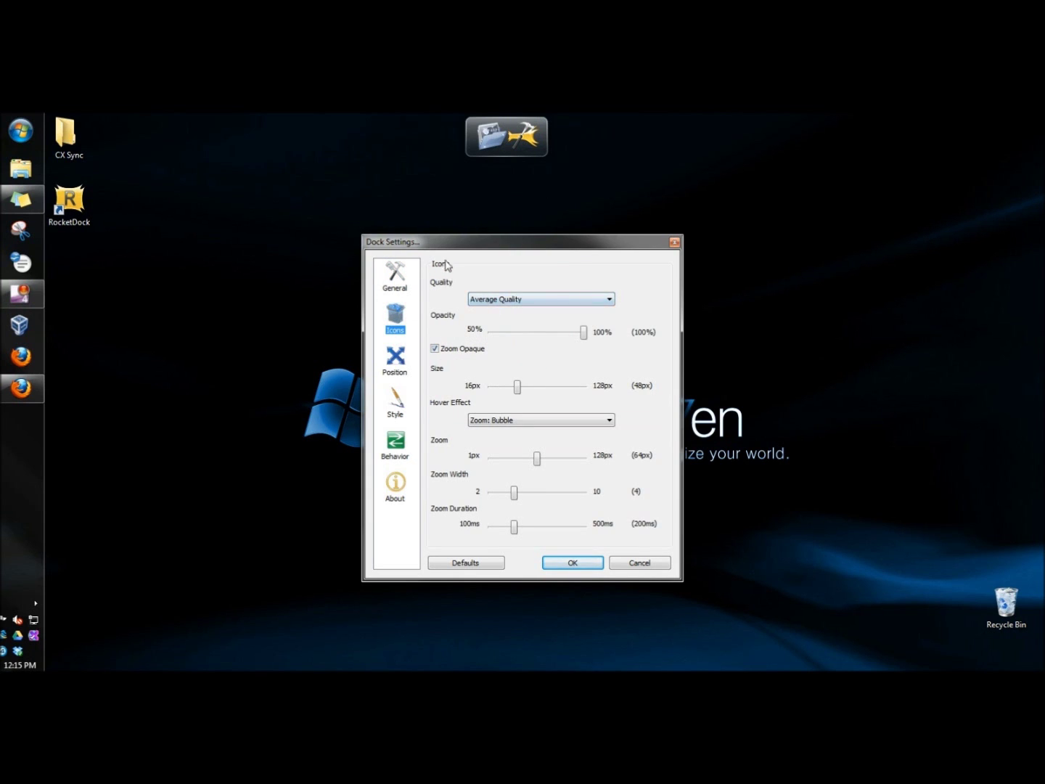
Keep Average Quality icons, set icon size to 62px and hover zoom to 70px.
left_click(545, 300)
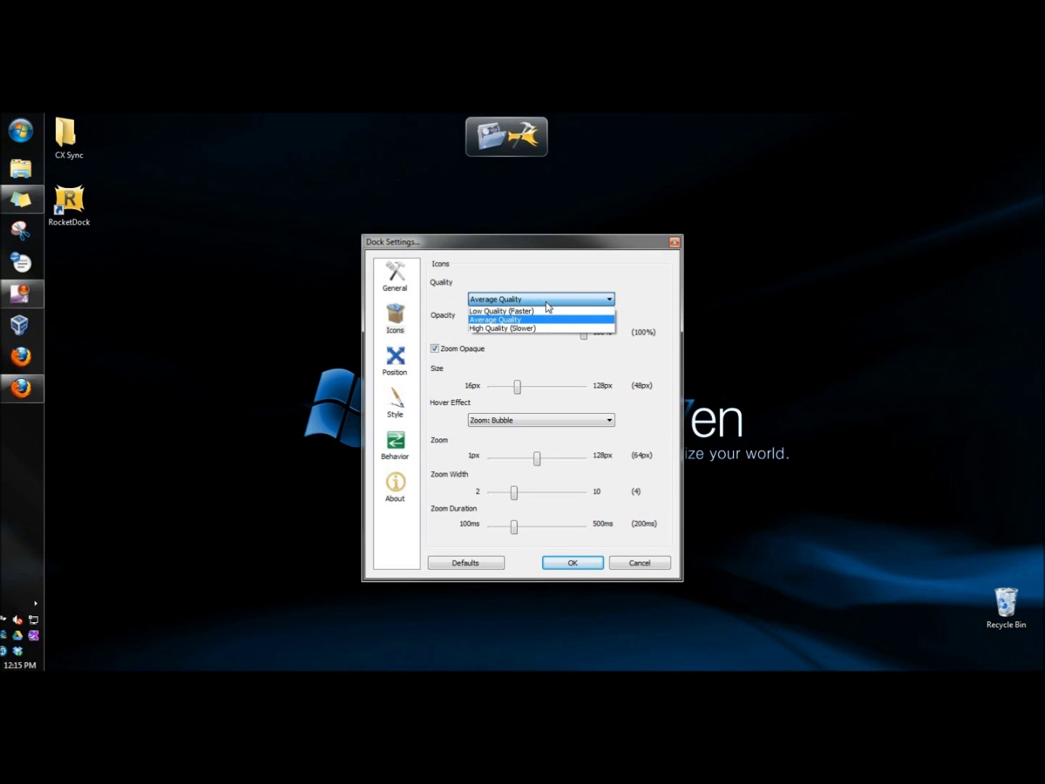
left_click(546, 301)
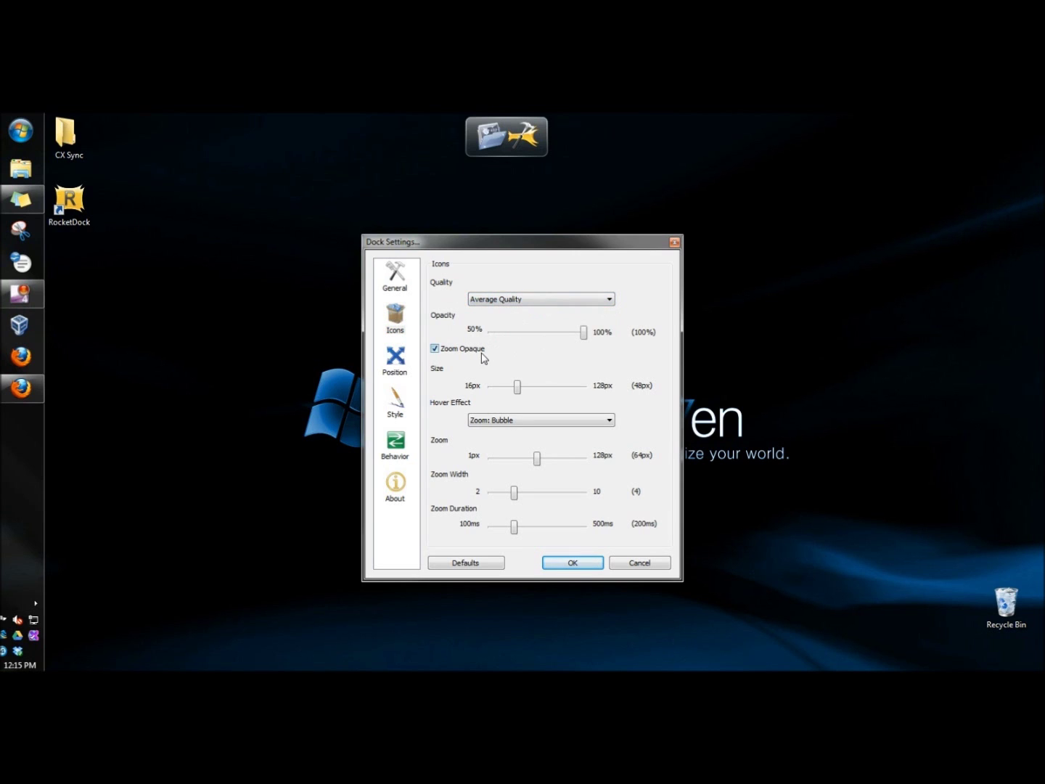
mouse_move(517, 390)
left_mouse_down()
mouse_move(561, 392)
mouse_move(531, 390)
left_mouse_up()
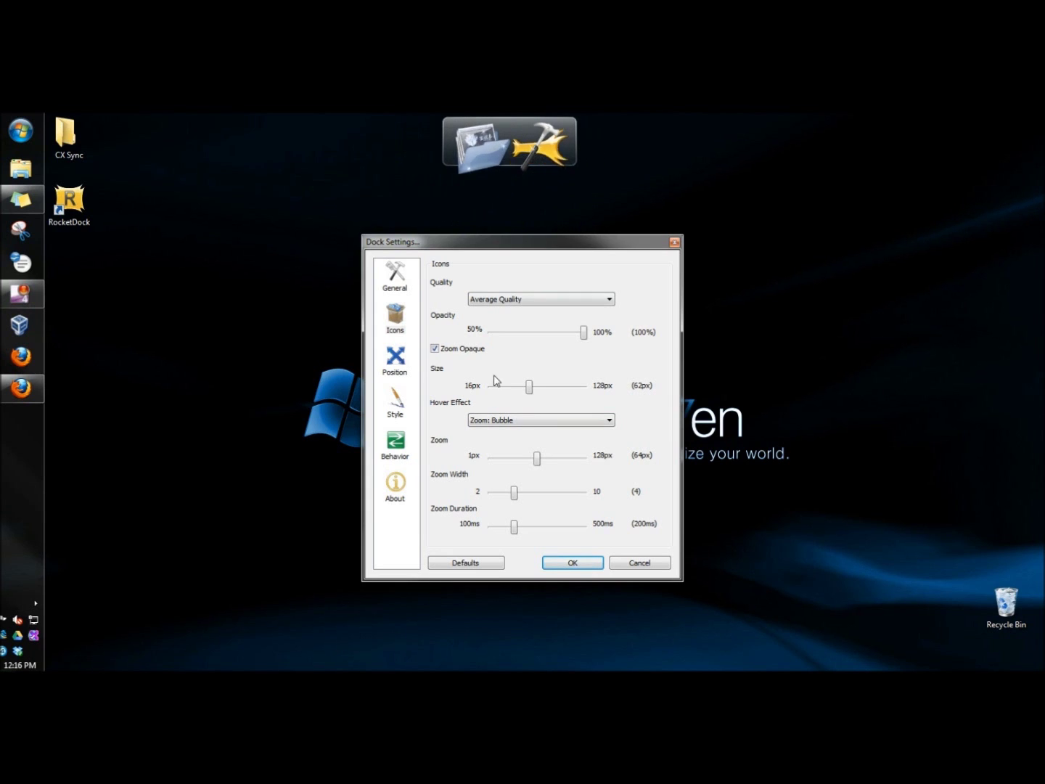
left_click_drag(537, 458, 545, 465)
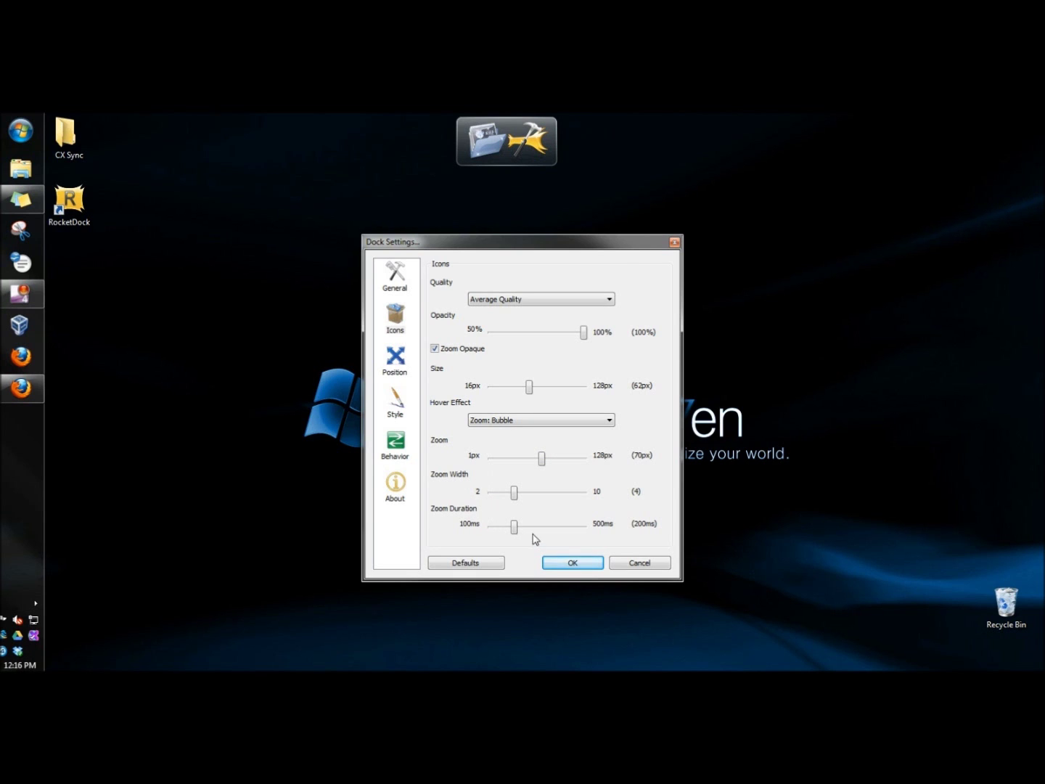
left_click(394, 358)
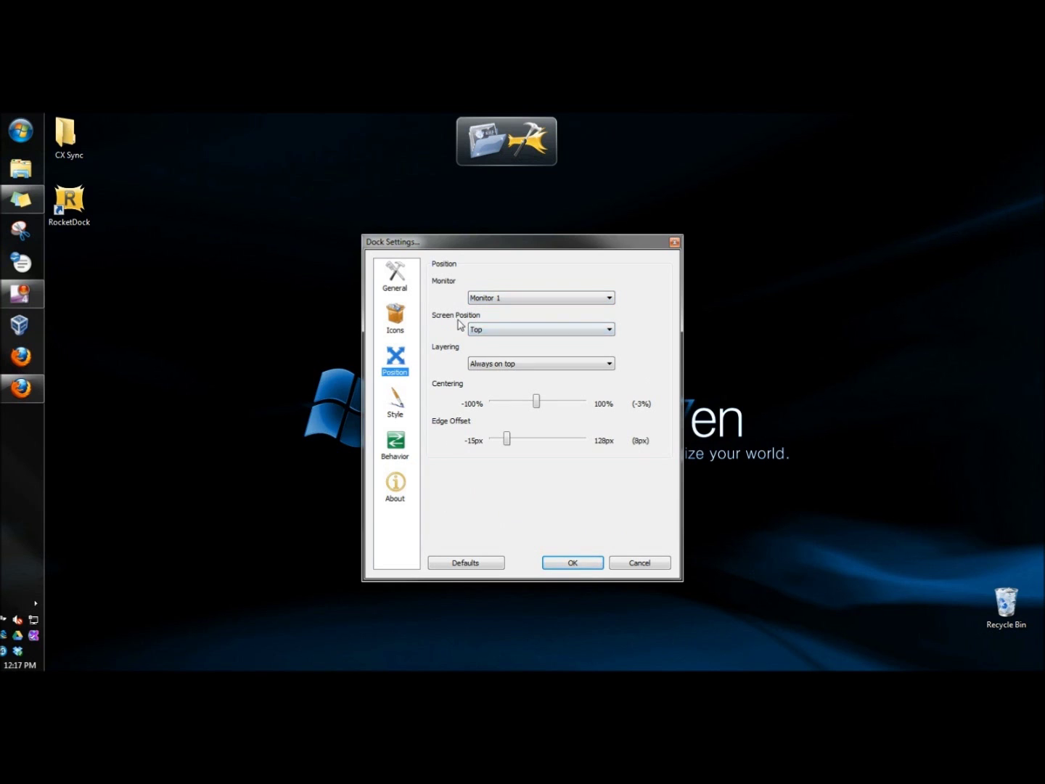
Set the dock's screen position to Bottom with 9% centering.
left_click(490, 335)
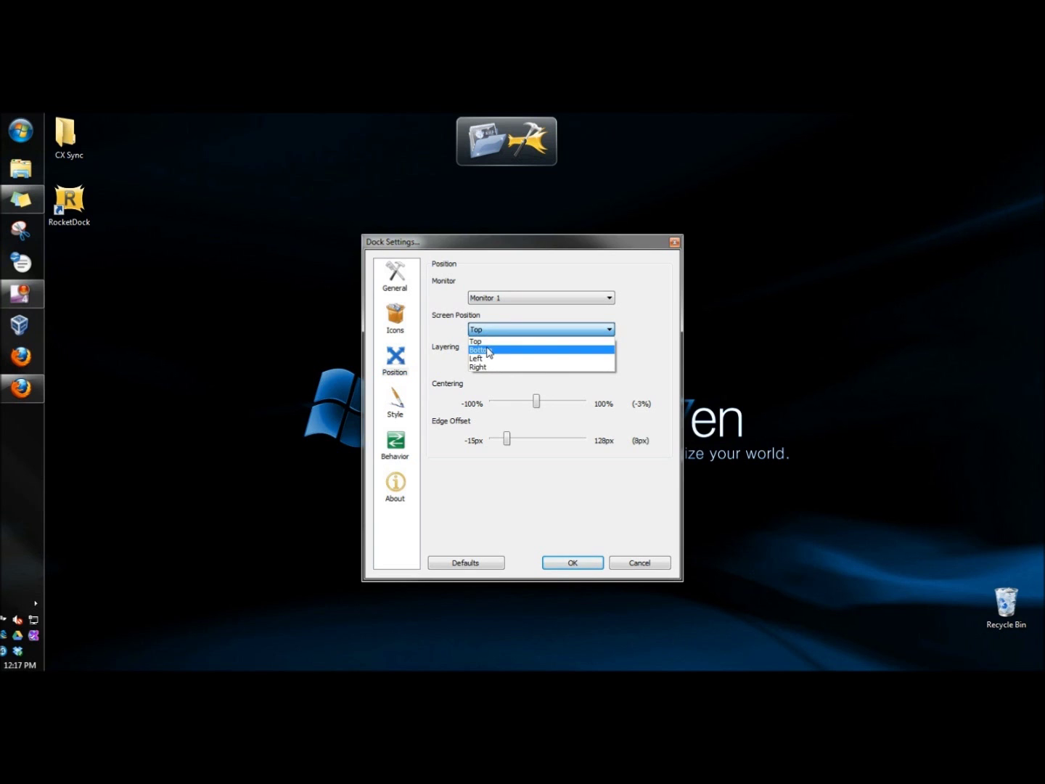
left_click(488, 350)
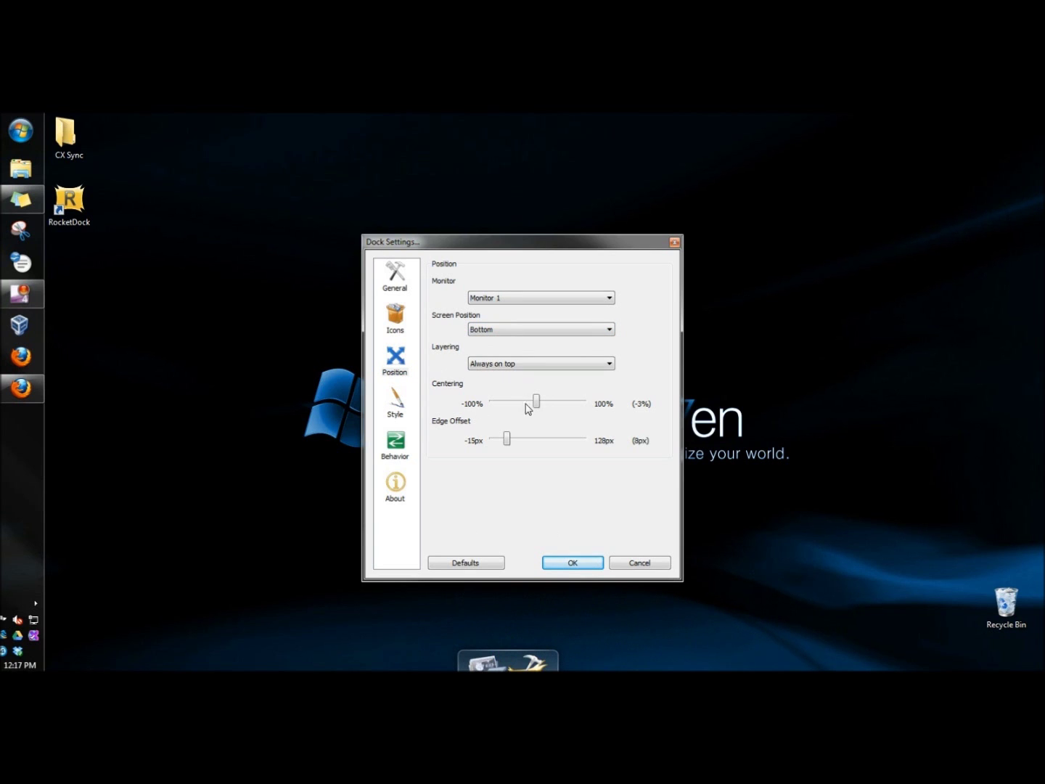
mouse_move(538, 403)
left_mouse_down()
mouse_move(494, 404)
mouse_move(542, 405)
left_mouse_up()
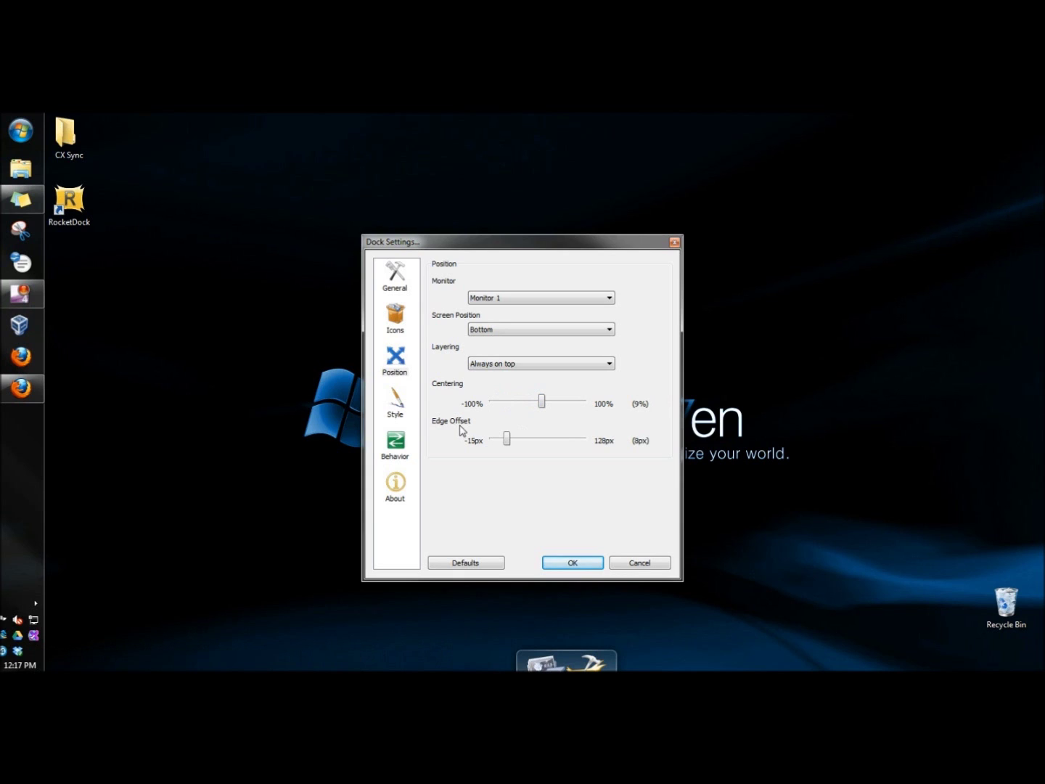
Preview the Luminous theme, apply ProtoGlass instead, and test a lower dock opacity.
left_click(396, 410)
left_click(498, 297)
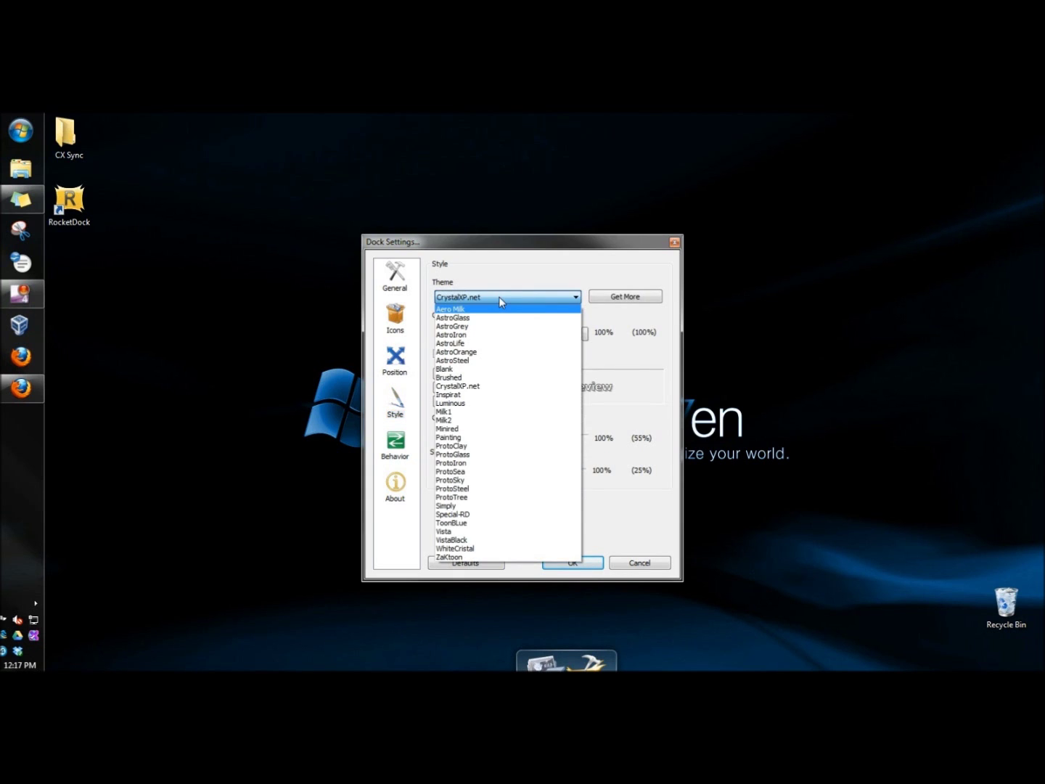
left_click(454, 403)
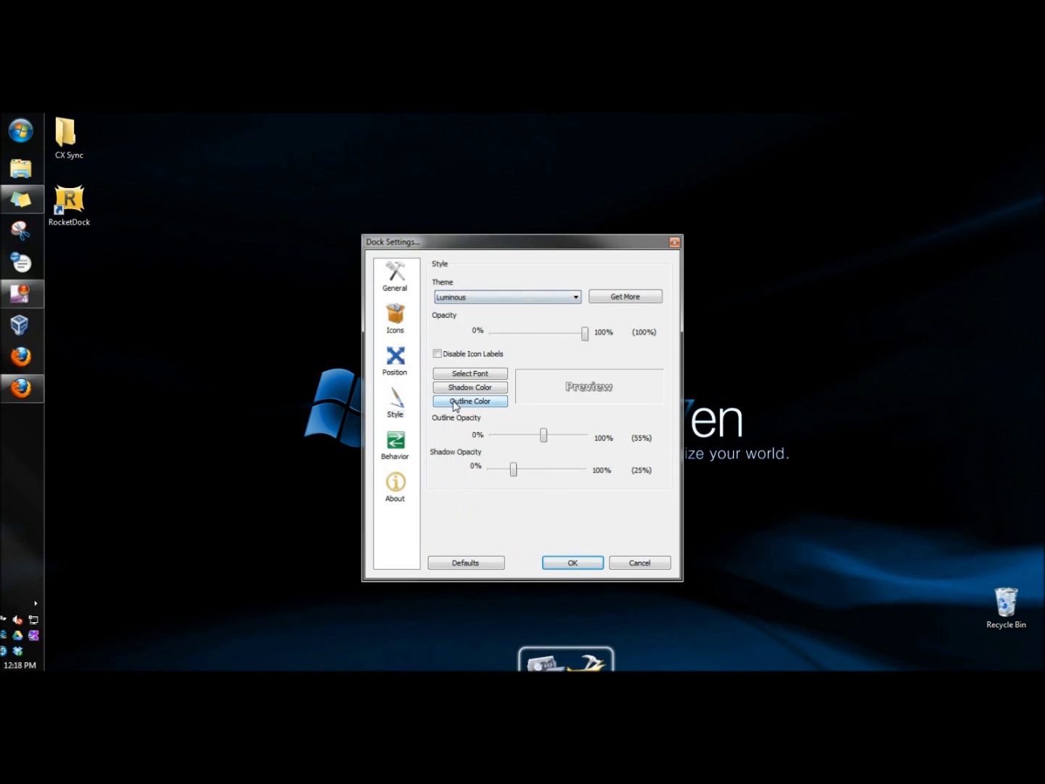
left_click(502, 303)
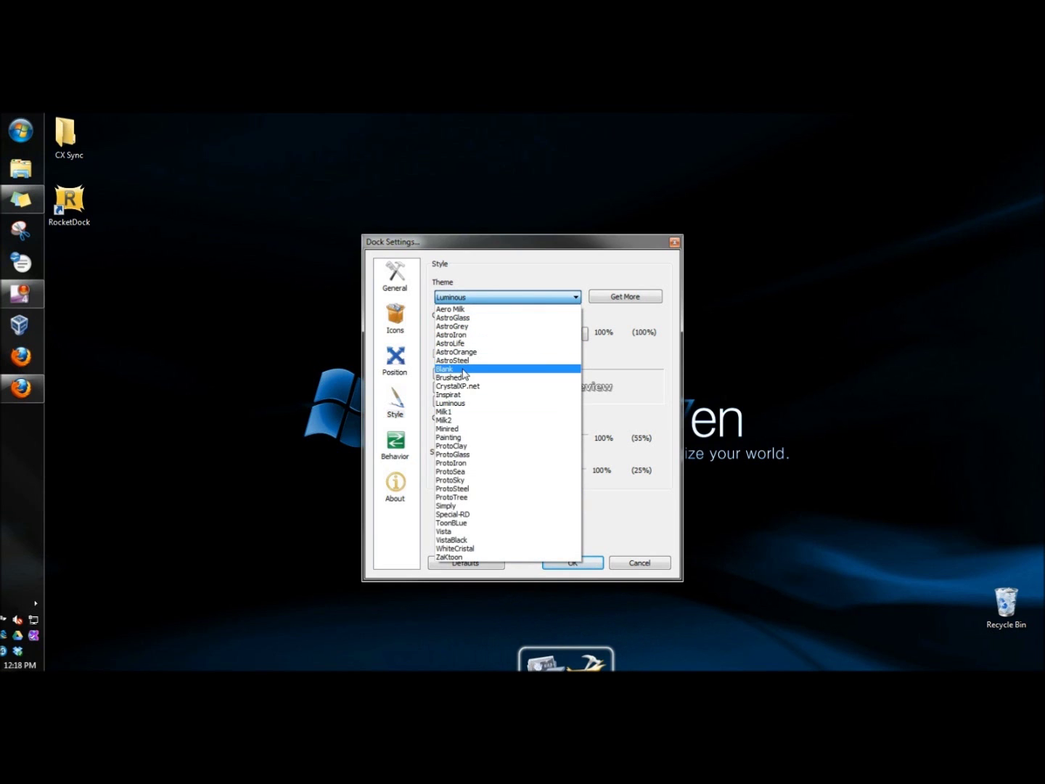
left_click(454, 454)
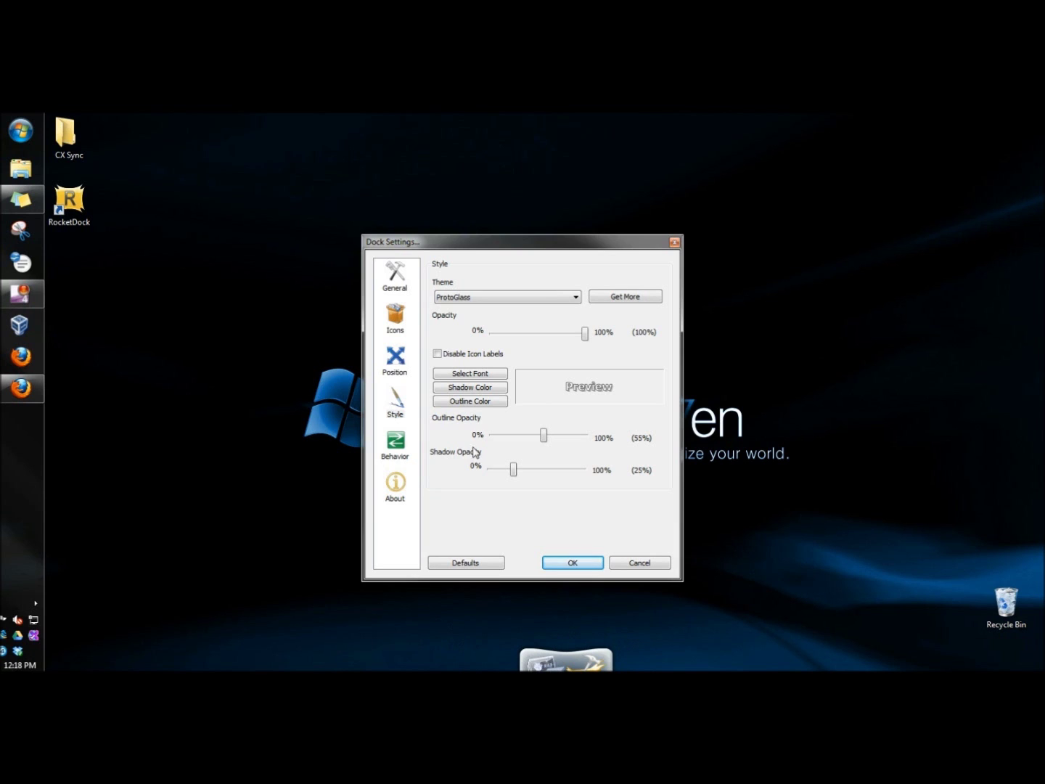
mouse_move(586, 335)
left_mouse_down()
mouse_move(494, 336)
mouse_move(604, 349)
left_mouse_up()
left_click(393, 444)
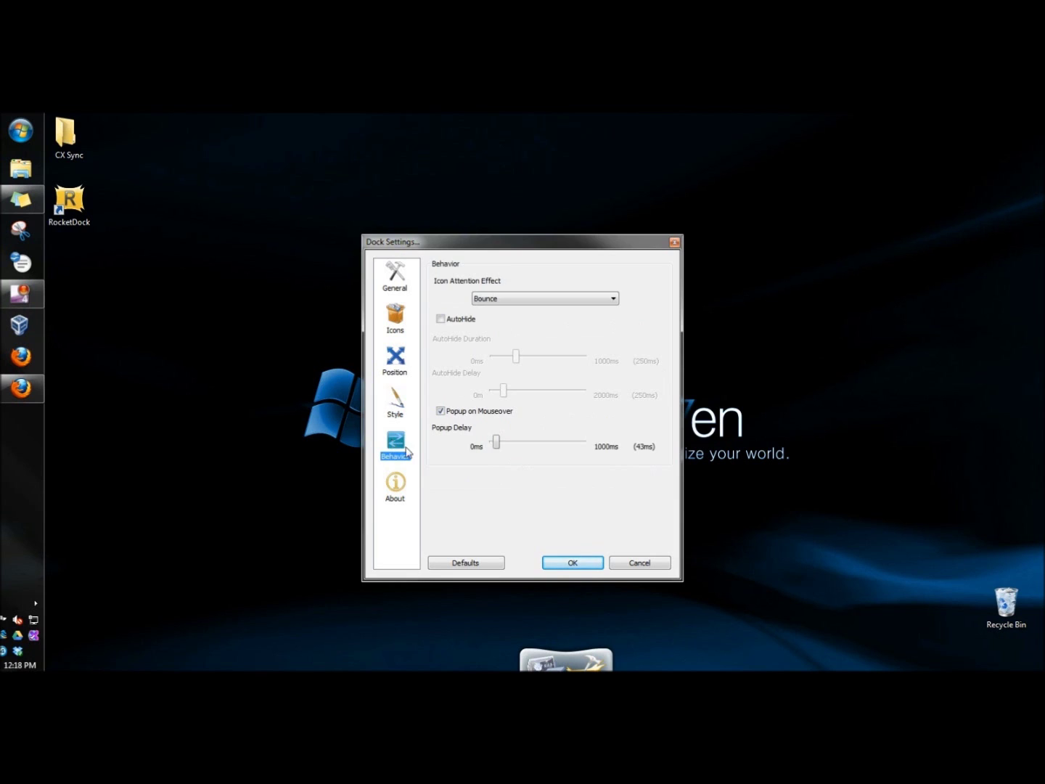
Keep Bounce as the icon attention effect, turn on AutoHide, and apply with OK.
left_click(496, 300)
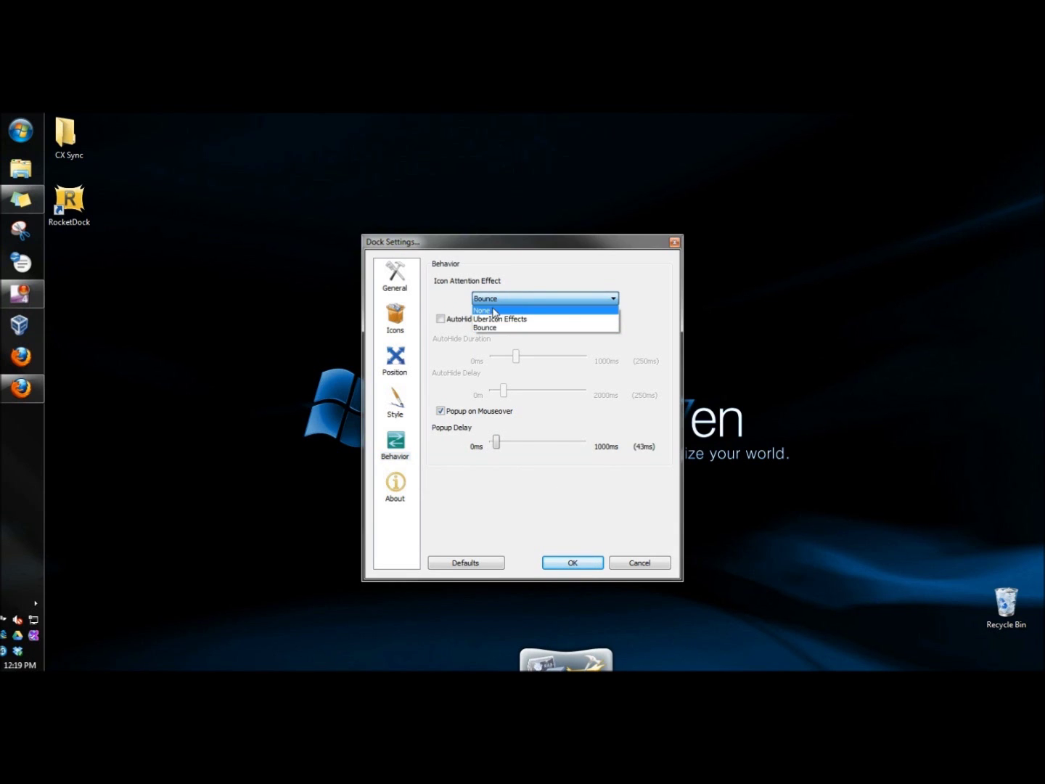
left_click(500, 328)
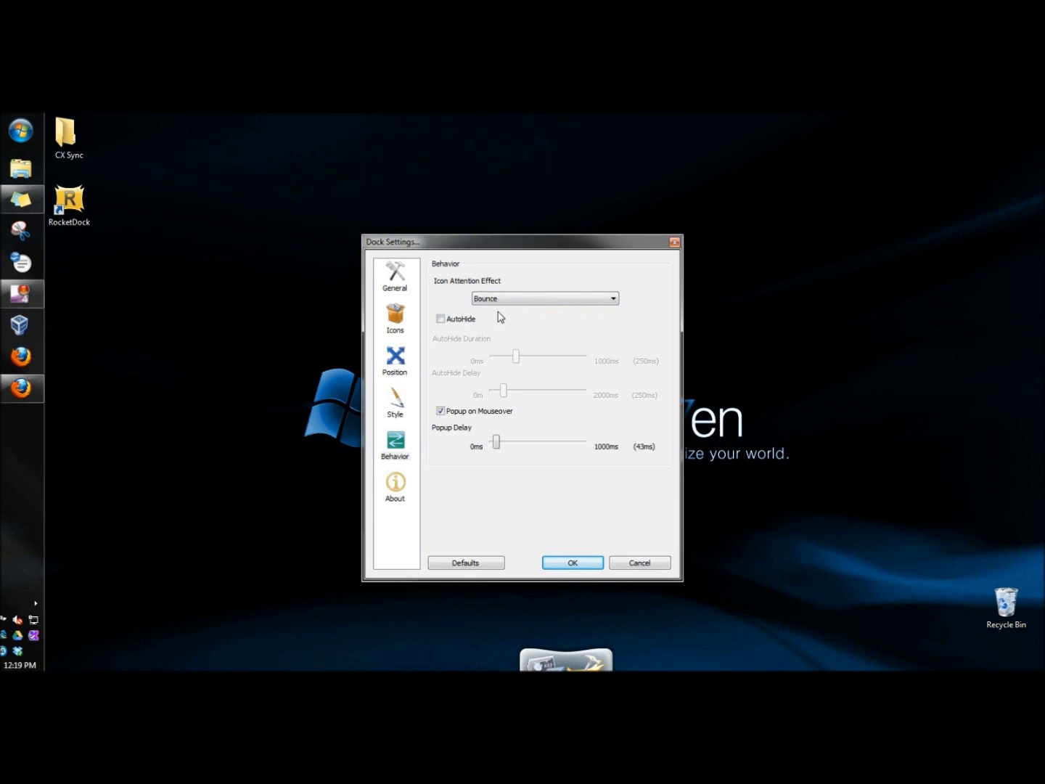
left_click(441, 319)
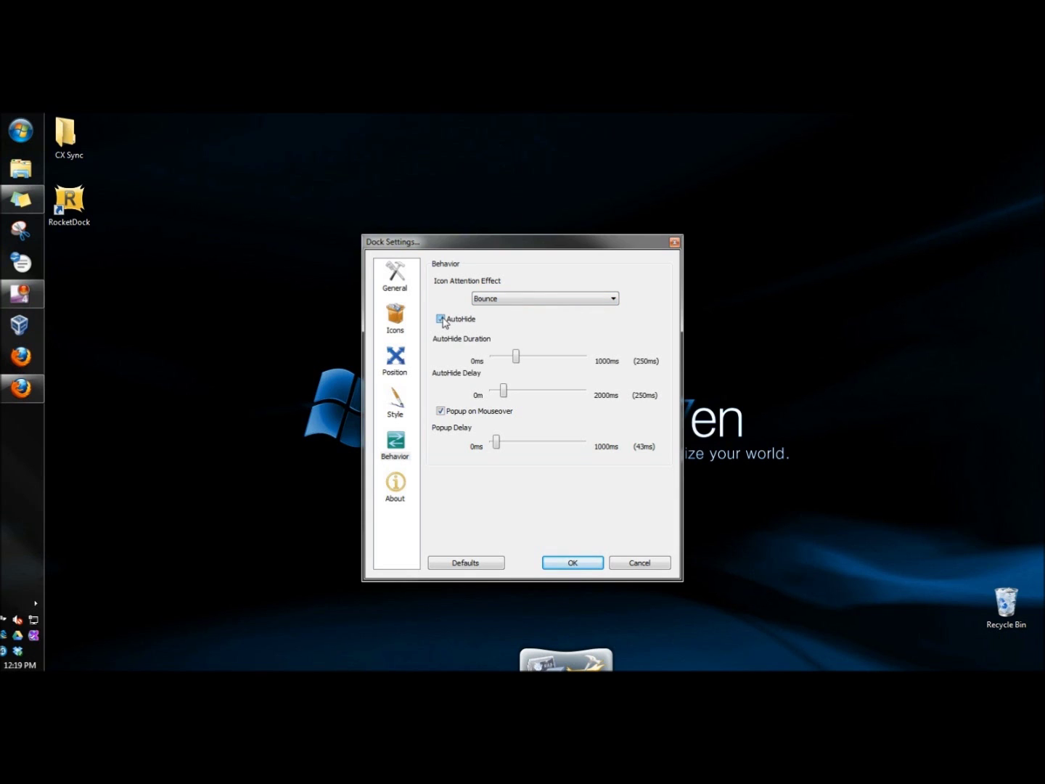
left_click(571, 563)
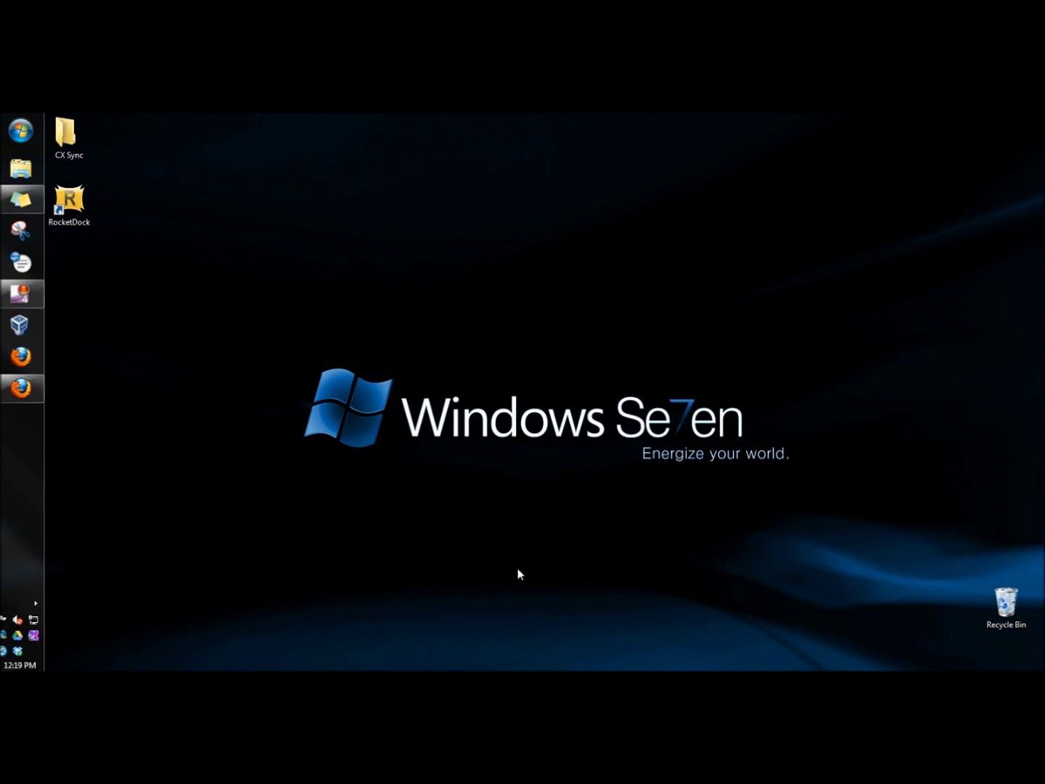
Reveal the hidden dock and reopen Dock Settings on the Behavior page with AutoHide off.
mouse_move(553, 646)
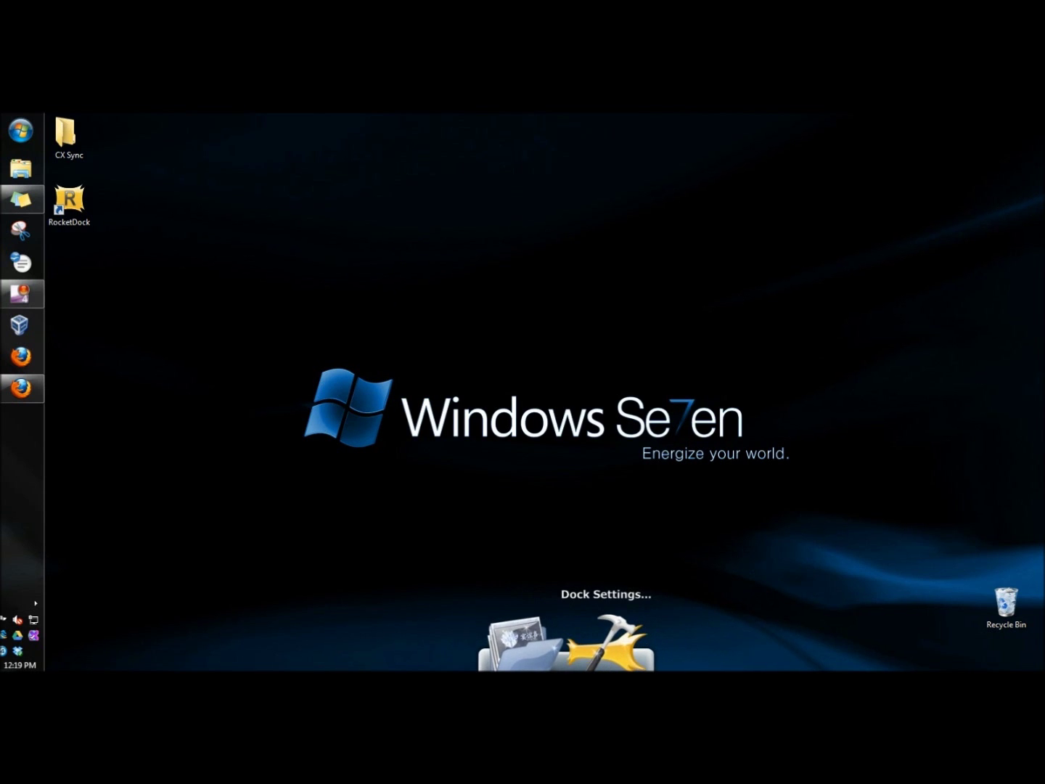
left_click(588, 642)
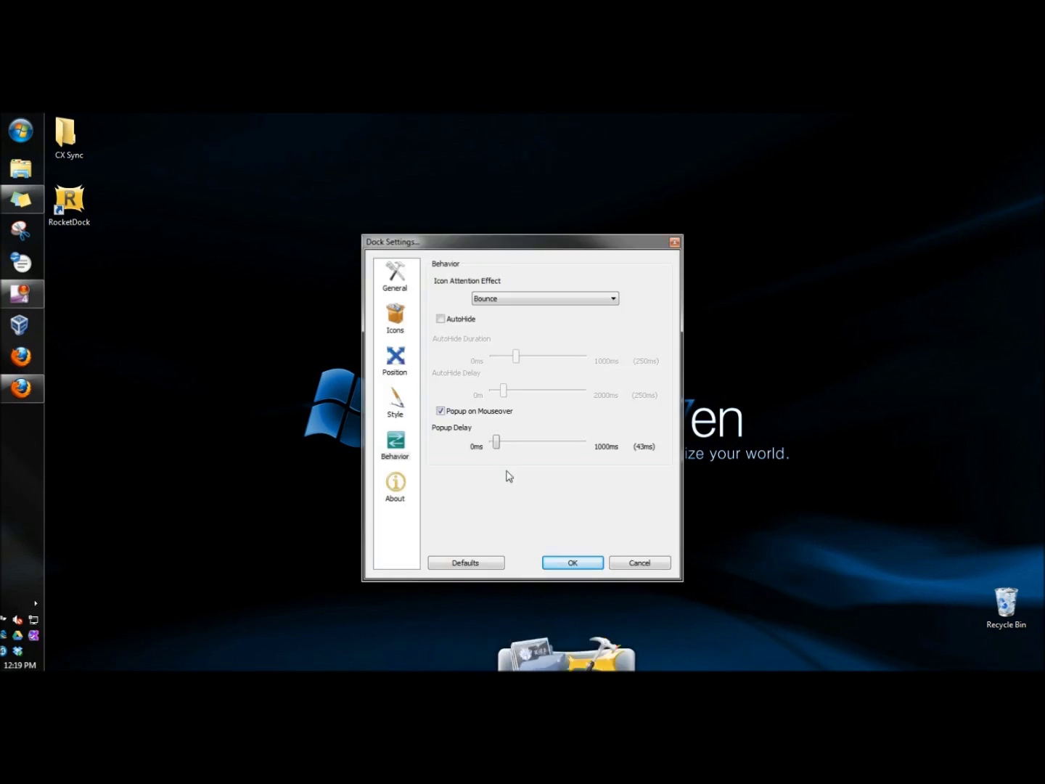
left_click(440, 412)
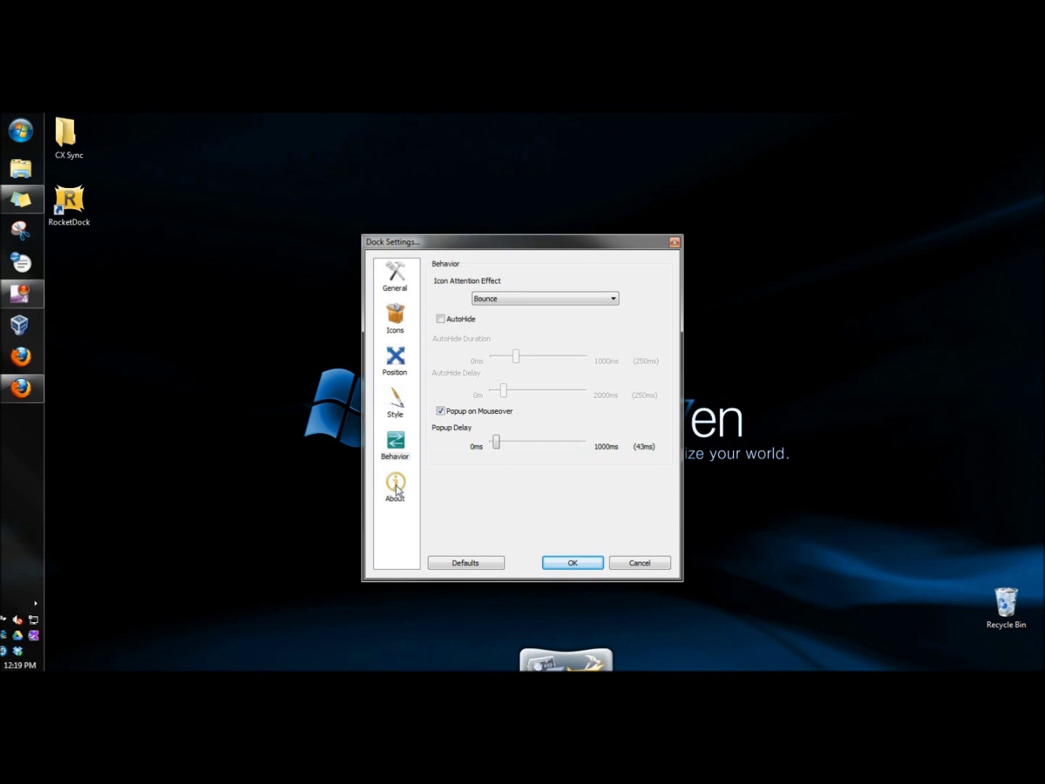
Confirm the Dock Settings with OK, leaving the ProtoGlass dock at the bottom of the desktop.
left_click(571, 565)
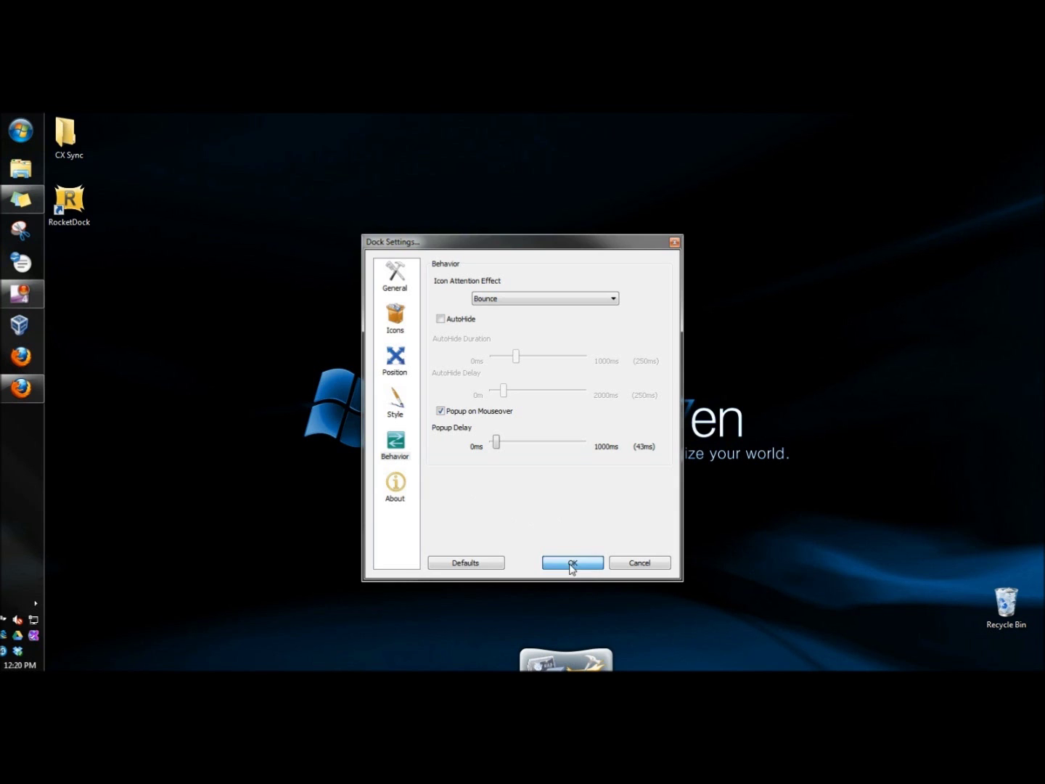